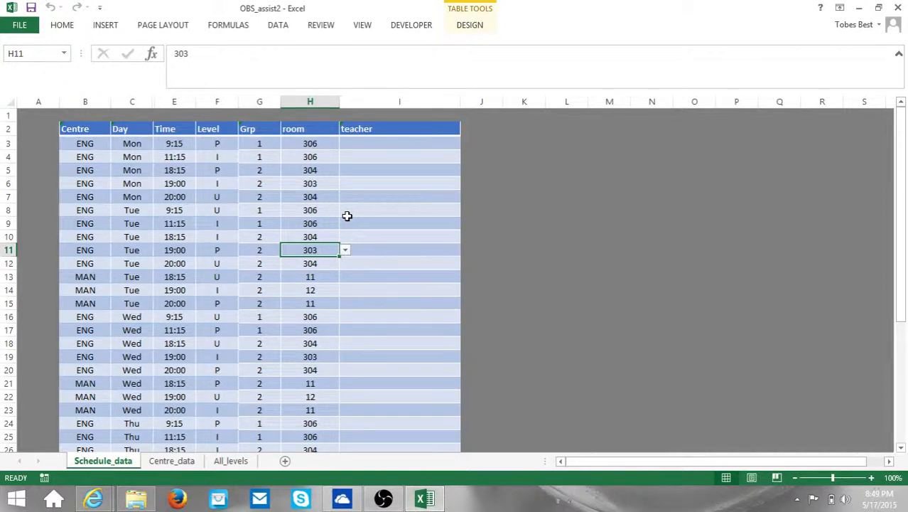
Step: Switch from Schedule_data to the All_levels sheet to see its lesson entry table
left_click(228, 462)
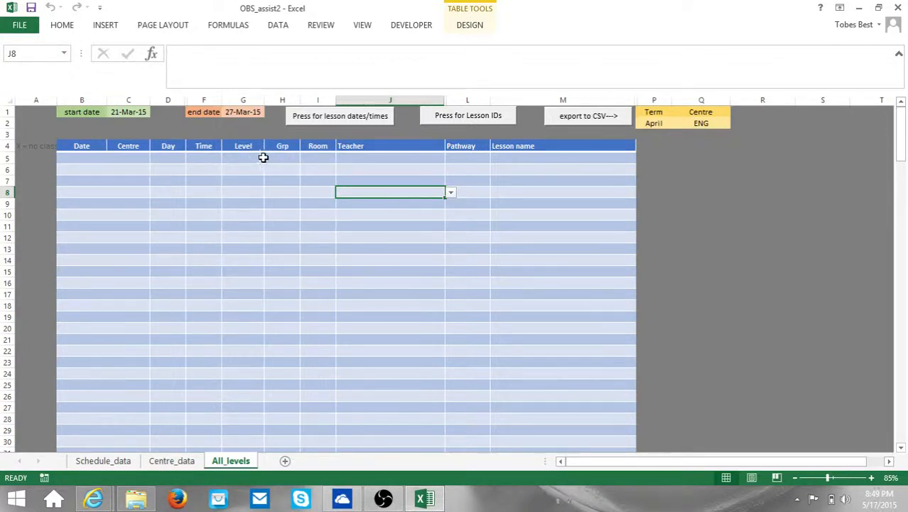
Step: Fill row 5 with level P, pathway WP and lesson P03CEA - What is your suggestion?
left_click(252, 158)
left_click(271, 158)
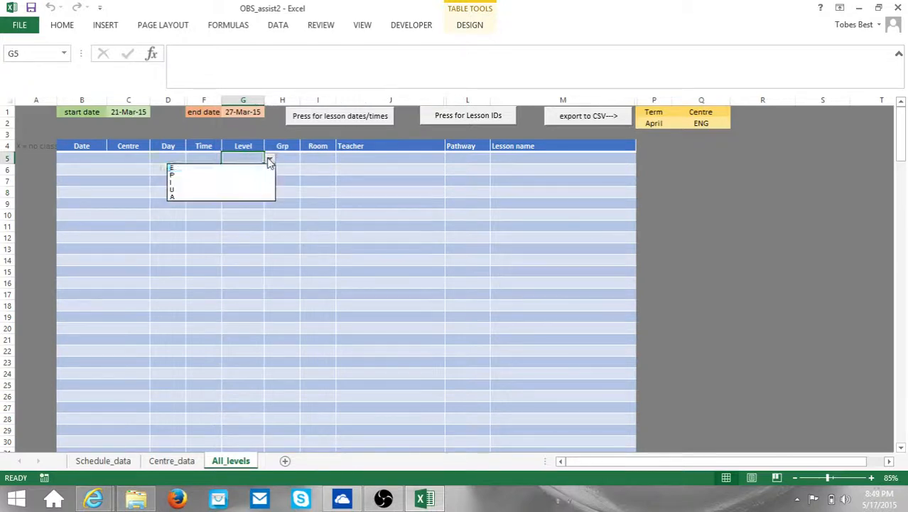
left_click(236, 175)
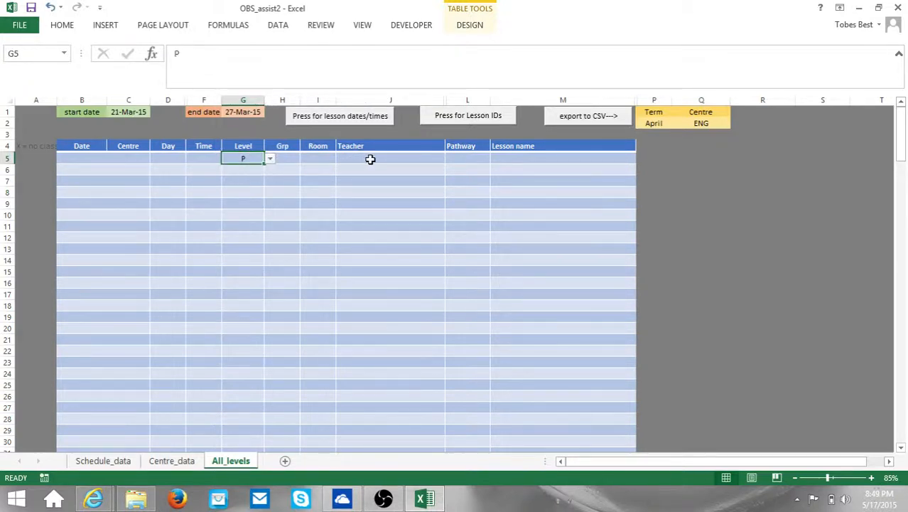
left_click(467, 158)
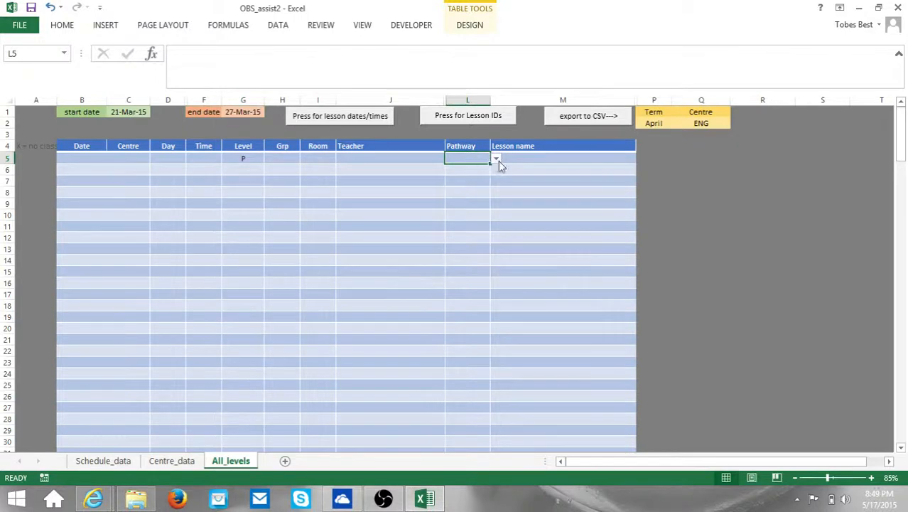
left_click(496, 159)
left_click(443, 175)
left_click(538, 158)
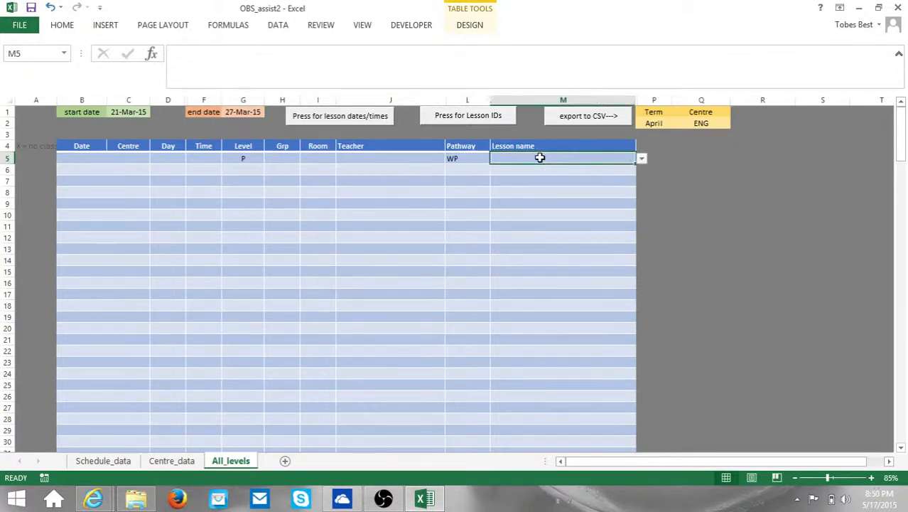
left_click(642, 160)
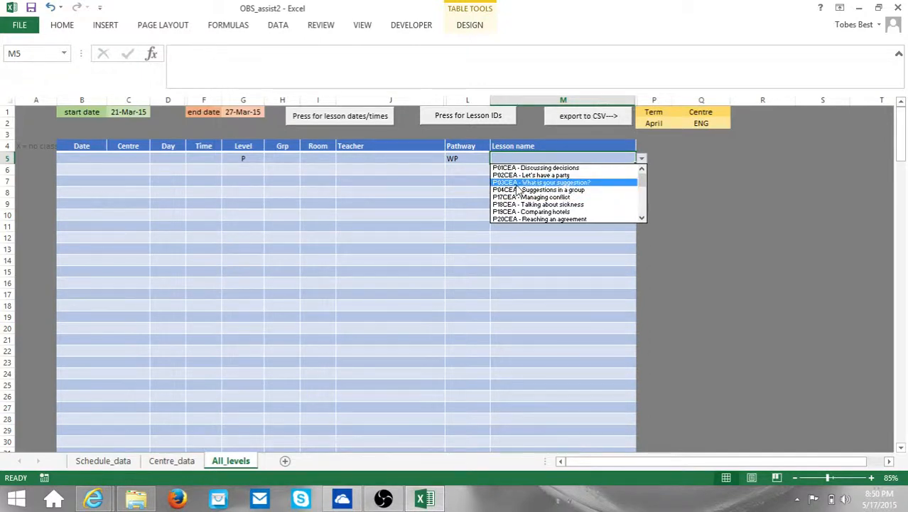
left_click(538, 182)
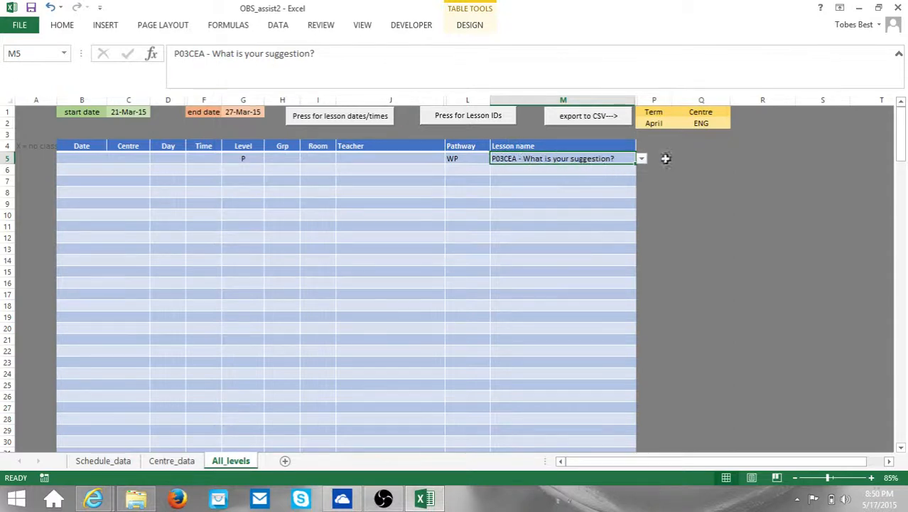
left_click(641, 158)
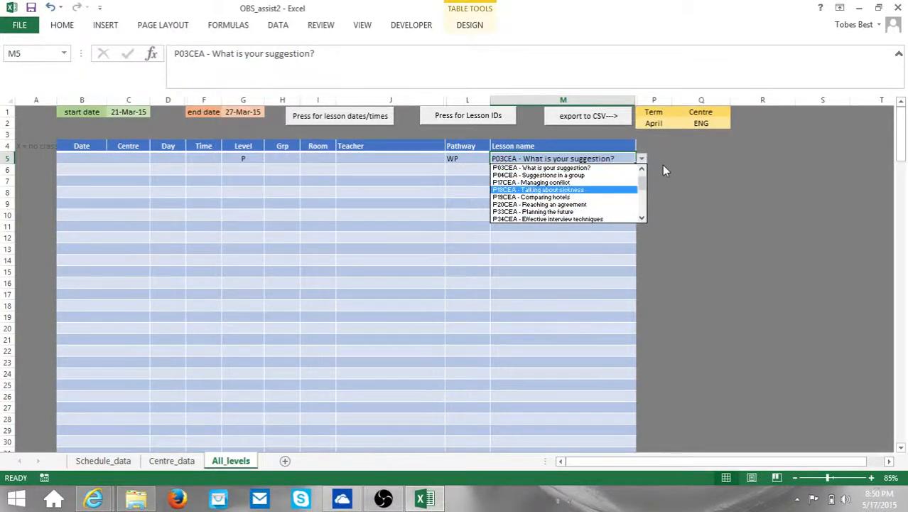
left_click(437, 209)
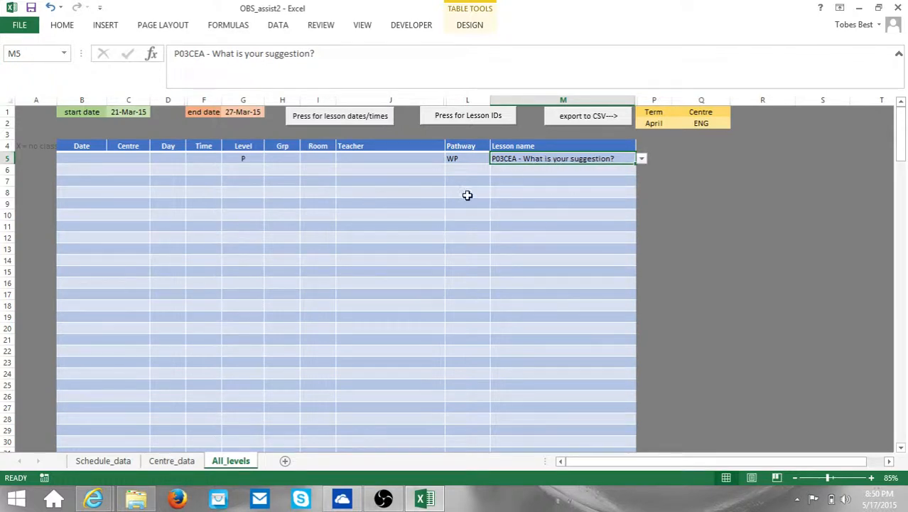
Step: Change G5's level to A and pick lesson A05CGL - Trouble-shooting in M5
left_click(256, 159)
left_click(270, 159)
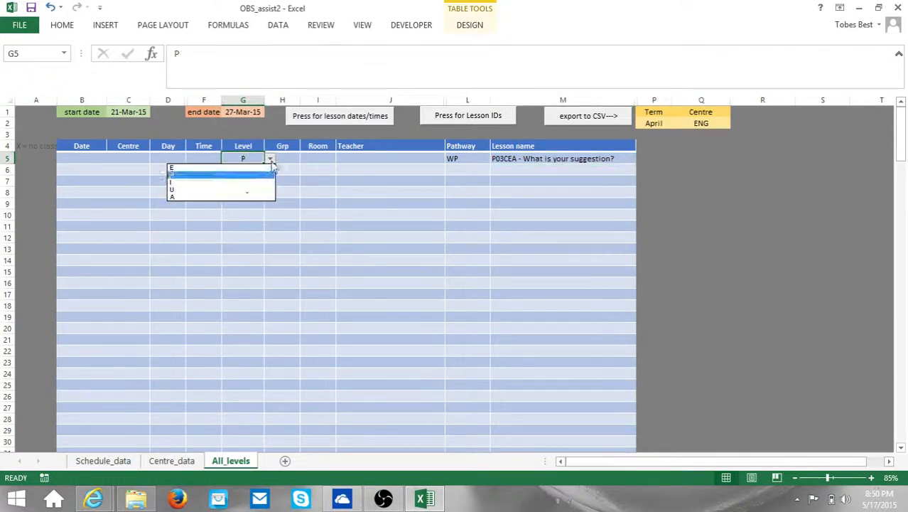
left_click(233, 197)
left_click(584, 160)
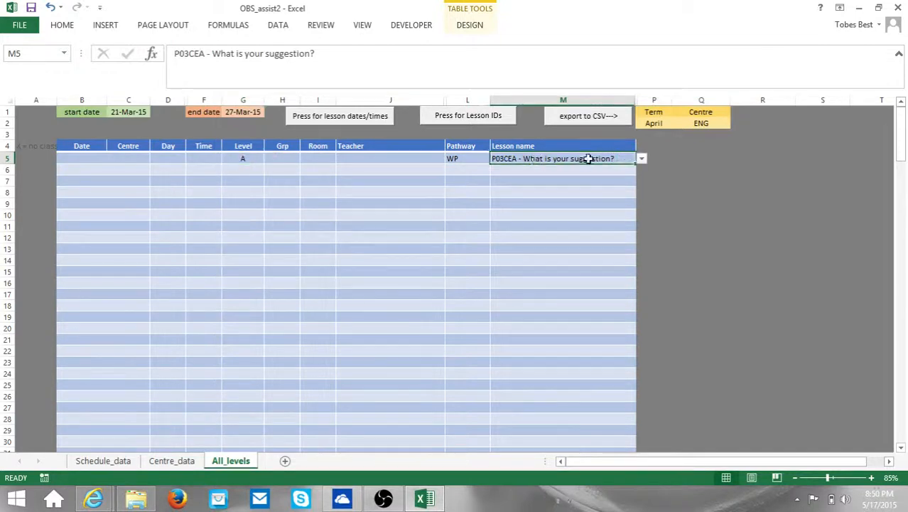
left_click(642, 158)
left_click(540, 197)
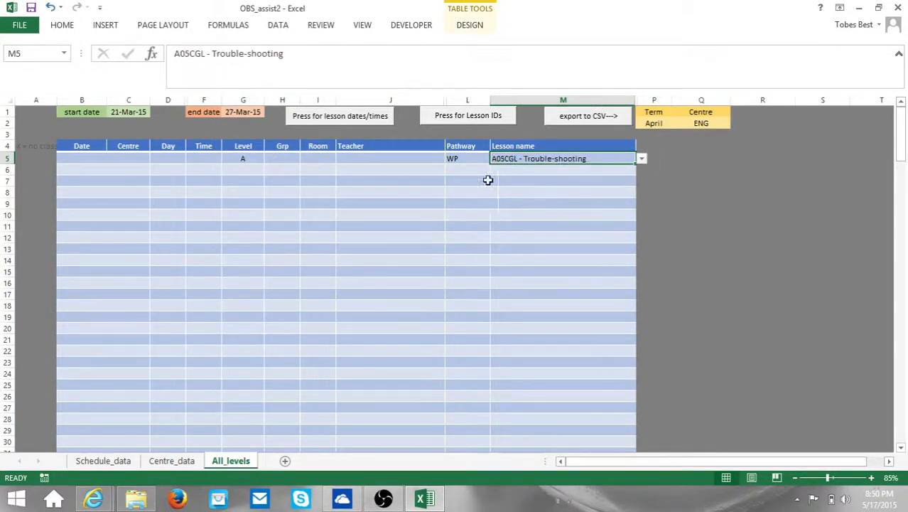
Step: Check the Pathway, Lesson name and Level values in L5, M5 and G5
left_click(476, 159)
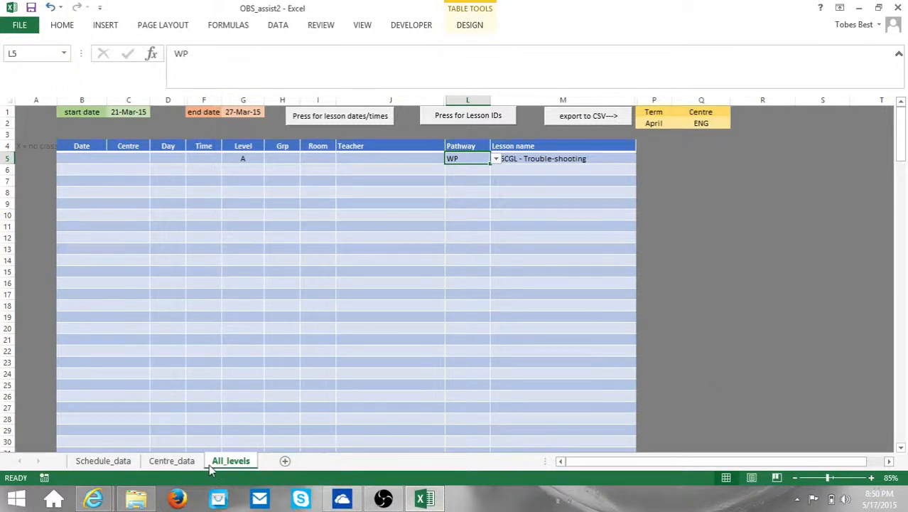
left_click(535, 159)
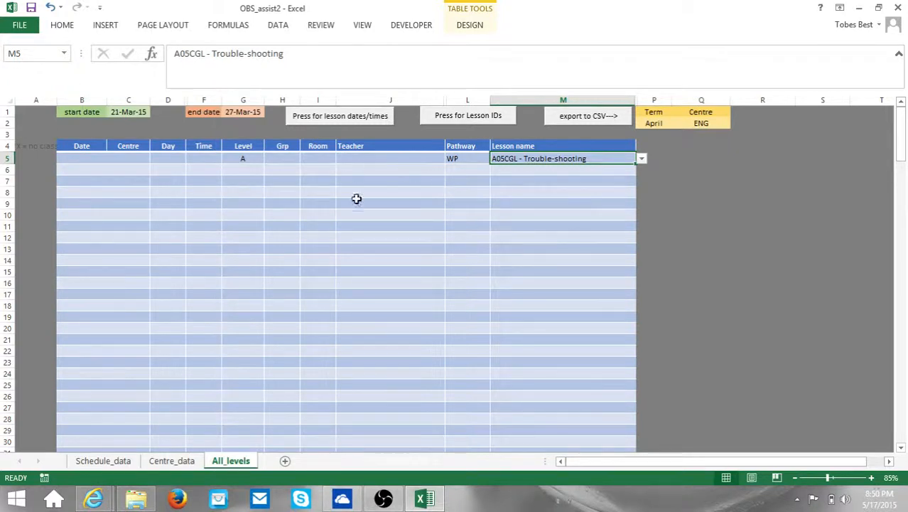
left_click(247, 159)
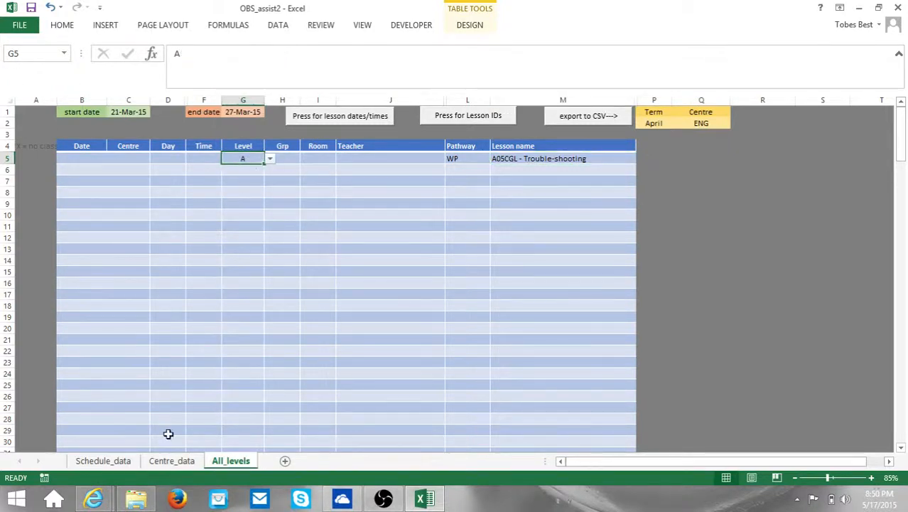
right_click(220, 463)
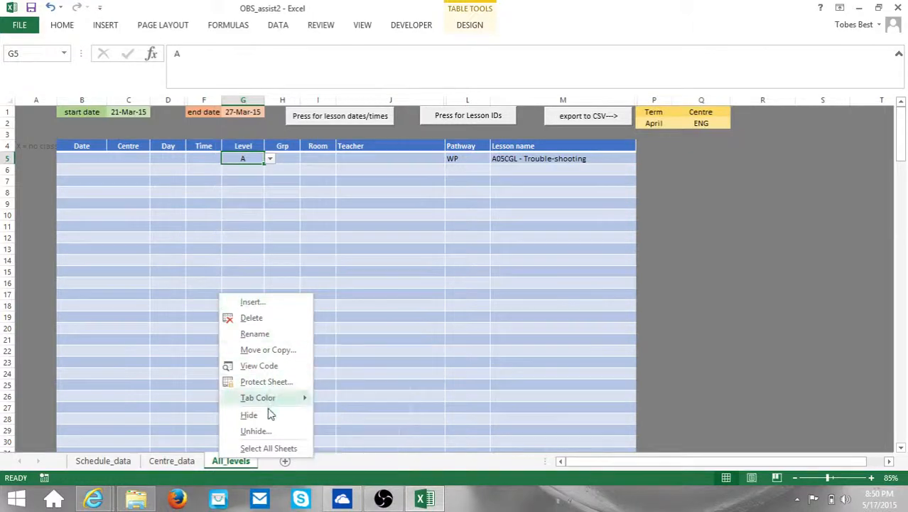
Step: Unhide the P_Syllabus sheet
left_click(260, 430)
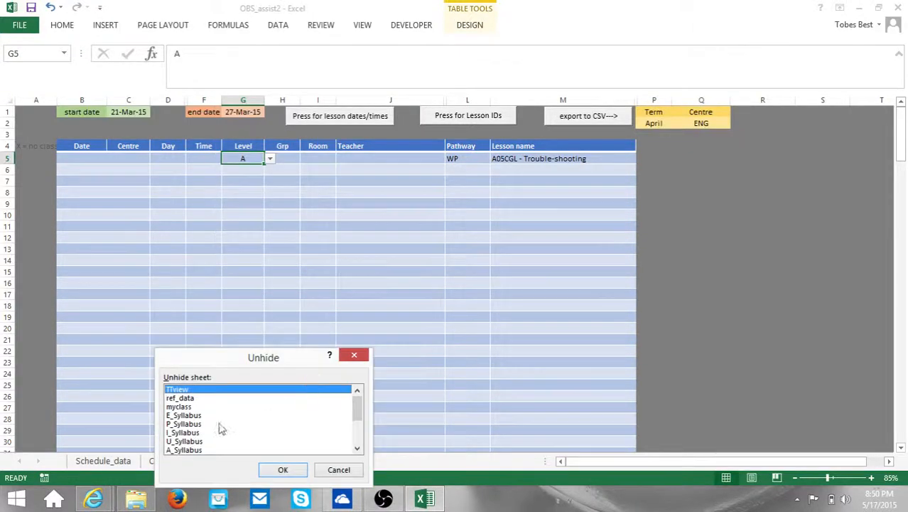
left_click(183, 424)
left_click(277, 469)
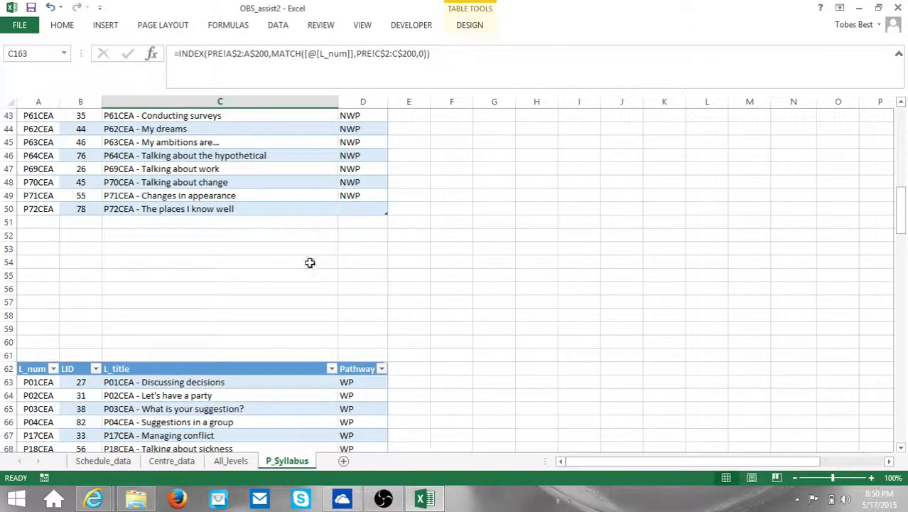
Step: Scroll through P_Syllabus's lesson tables and select the TH only code P73CEA in F88
scroll(408, 286, "up", 5)
scroll(408, 286, "down", 10)
scroll(409, 287, "down", 7)
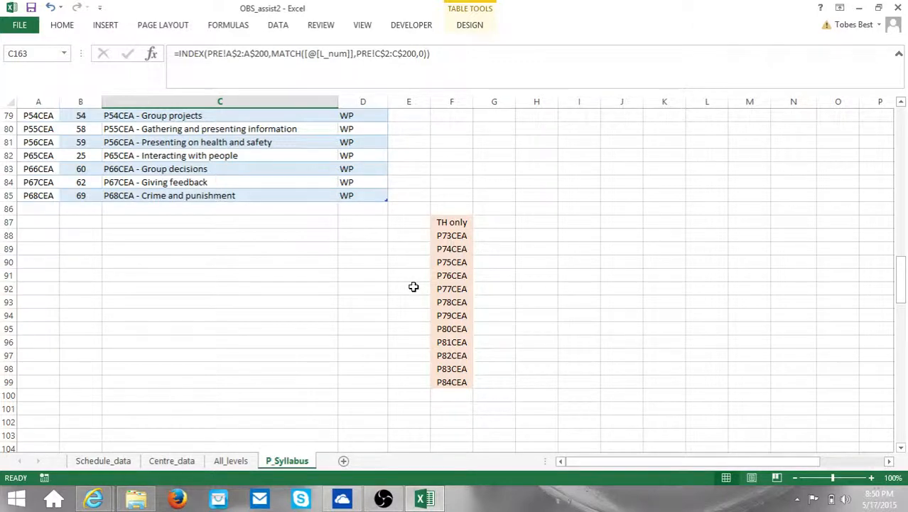
scroll(434, 263, "up", 7)
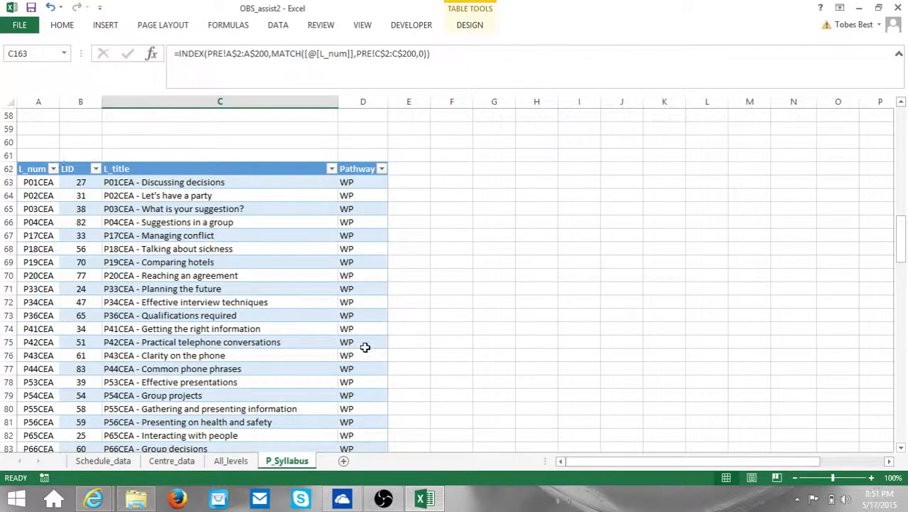
scroll(401, 252, "down", 6)
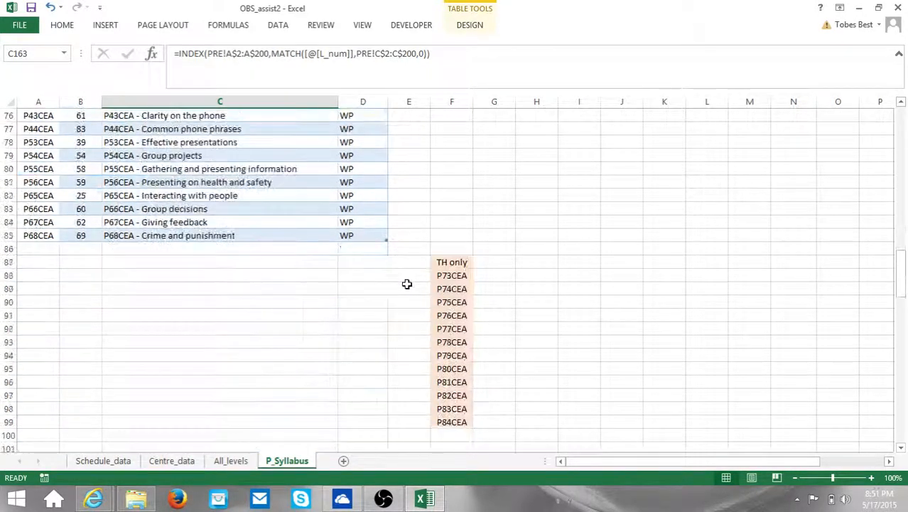
left_click(461, 276)
Step: Copy the twelve TH only codes P73CEA–P84CEA from F88:F99
left_click_drag(461, 276, 477, 435)
left_click(534, 260)
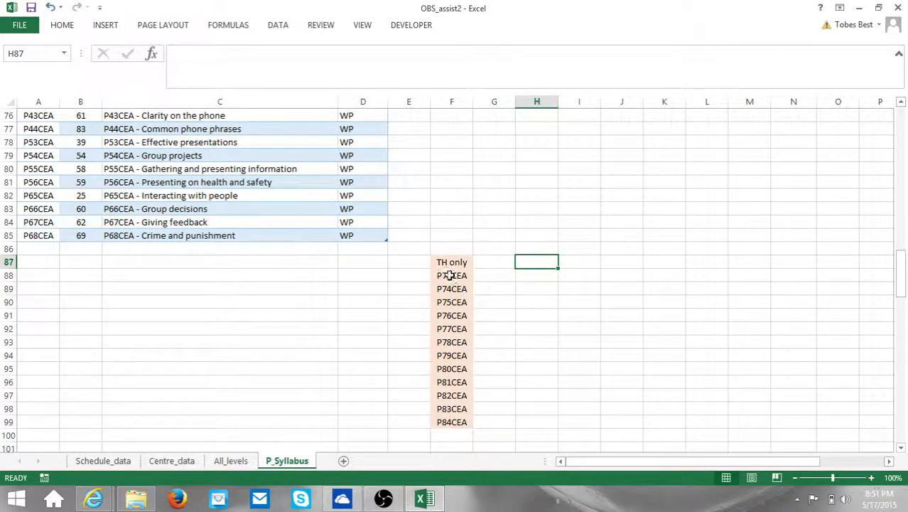
left_click_drag(452, 275, 458, 425)
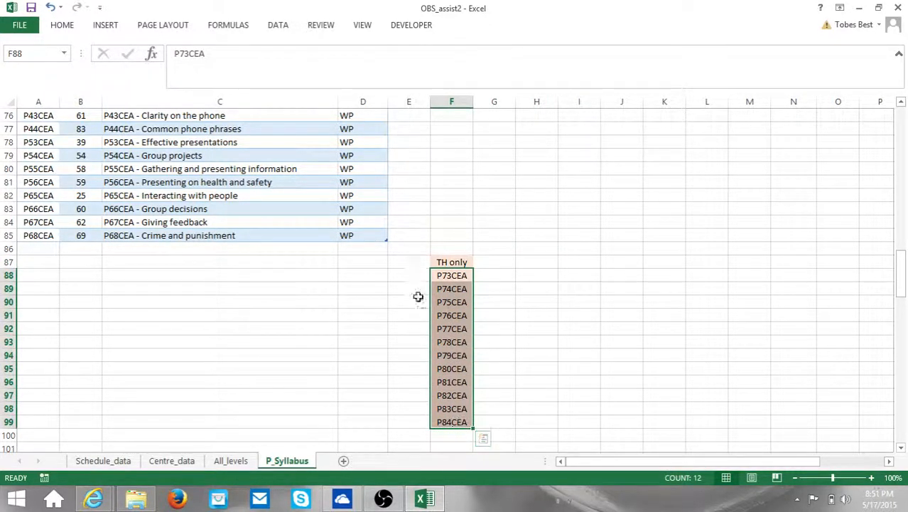
right_click(454, 340)
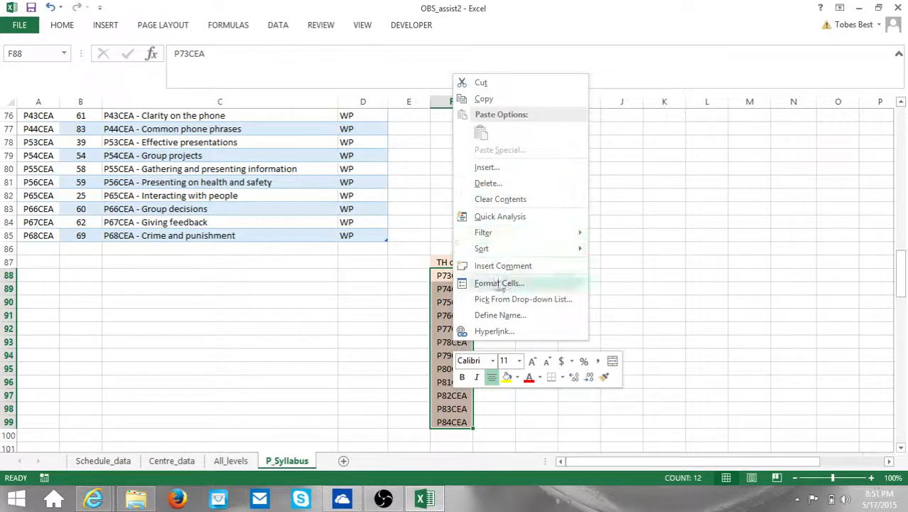
left_click(484, 99)
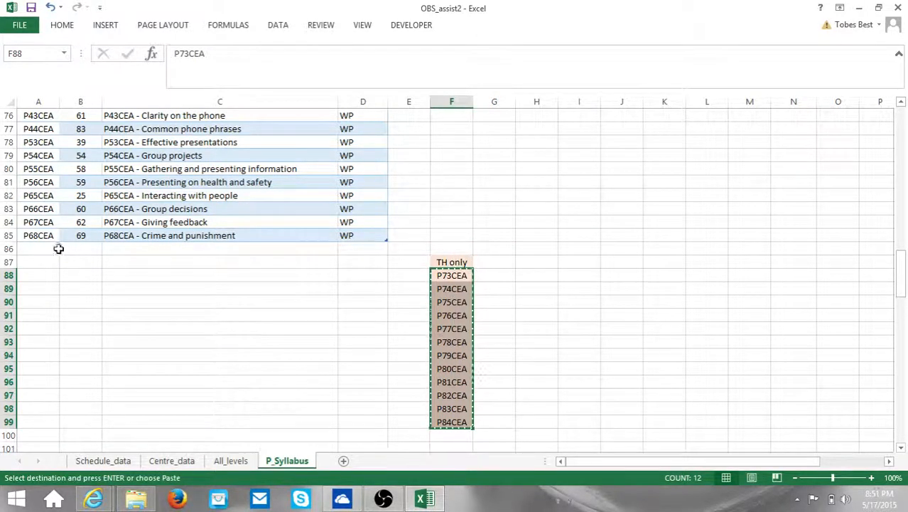
Step: Paste the codes into A86, the first empty row below the lesson table
left_click(23, 247)
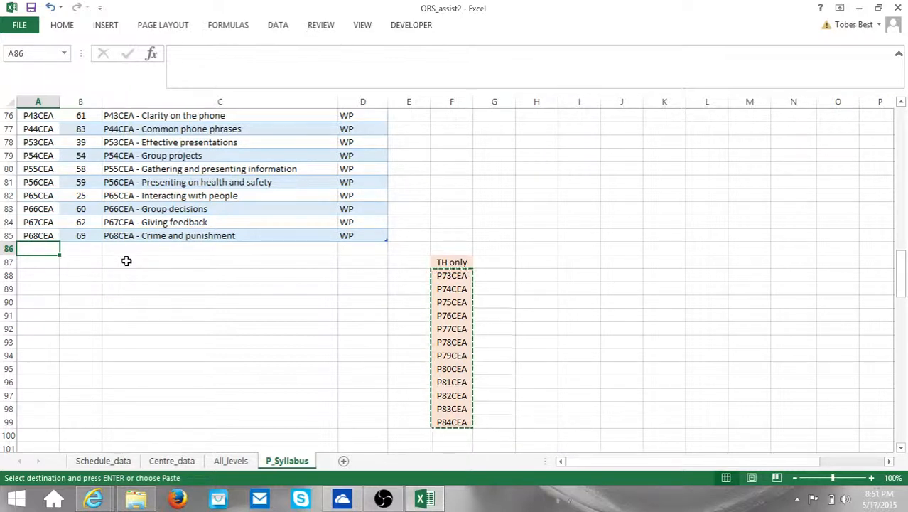
left_click(41, 236)
left_click(40, 245)
left_click(37, 234)
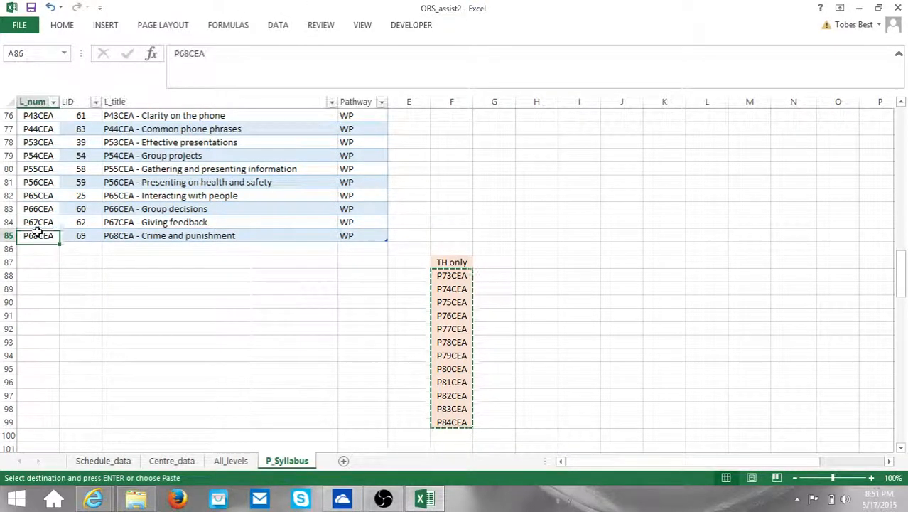
left_click(38, 246)
key("ctrl+v")
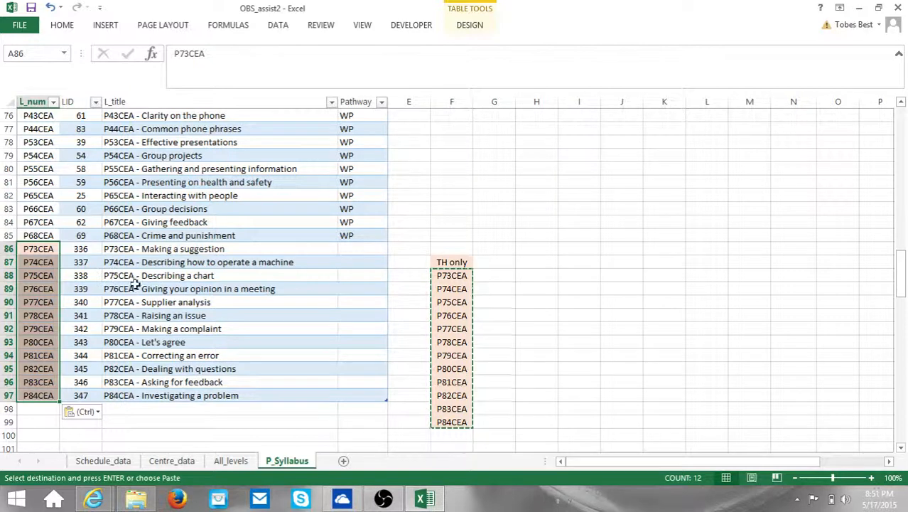
Step: On All_levels, set G5 to level P and pick lesson P75CEA - Describing a chart, then return to P_Syllabus
left_click(213, 462)
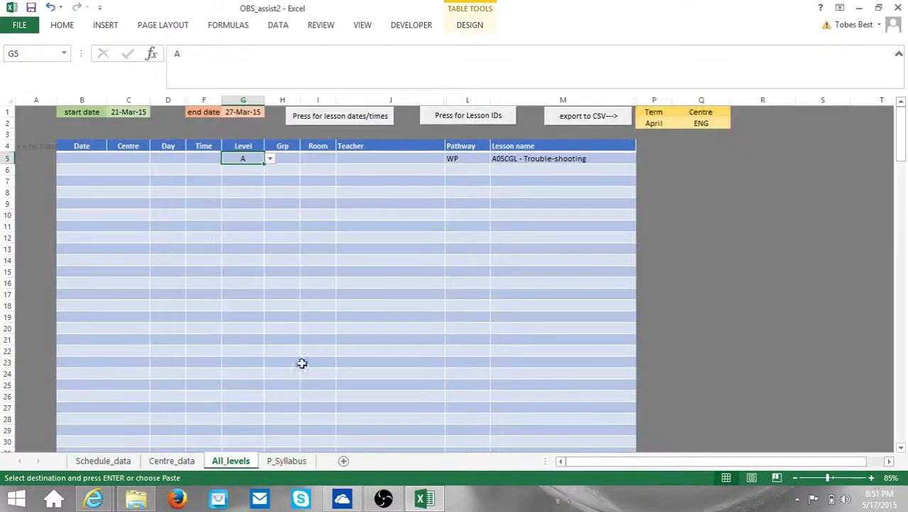
left_click(270, 160)
left_click(227, 182)
left_click(498, 158)
left_click(641, 158)
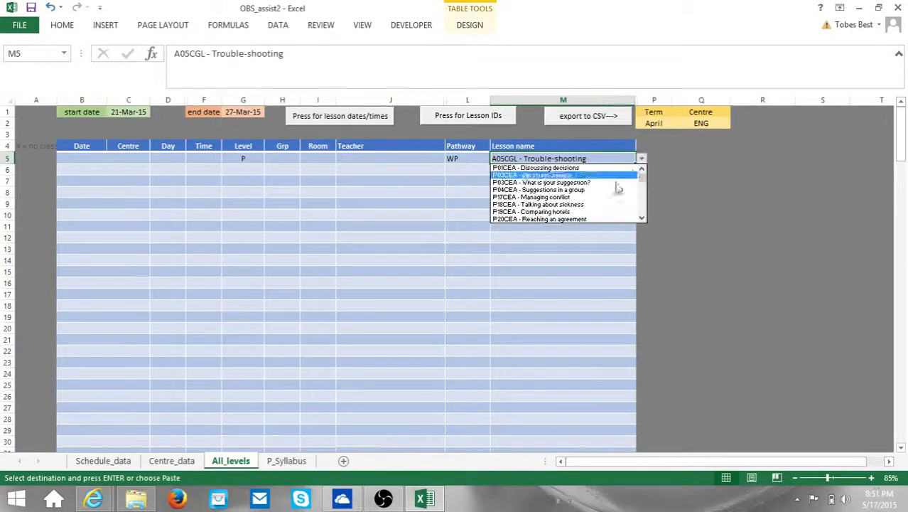
left_click_drag(643, 183, 641, 203)
left_click(551, 177)
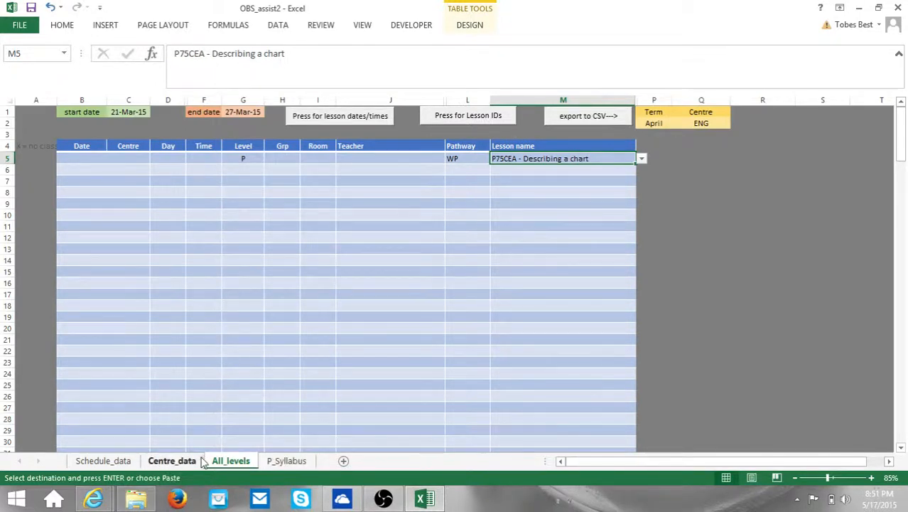
left_click(293, 461)
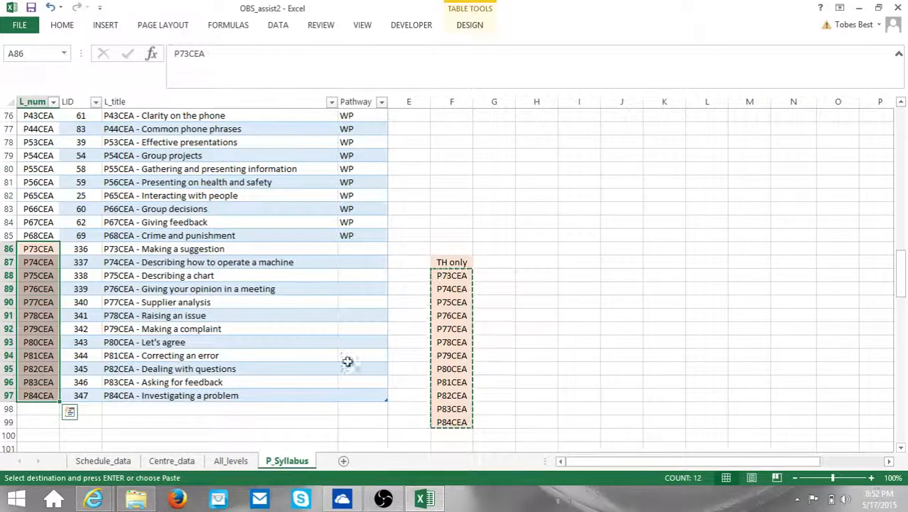
Step: Undo four times to revert the test choices and the pasted A86:A97 codes, then scroll to the VN pilot list
left_click(53, 9)
left_click(52, 9)
left_click(52, 9)
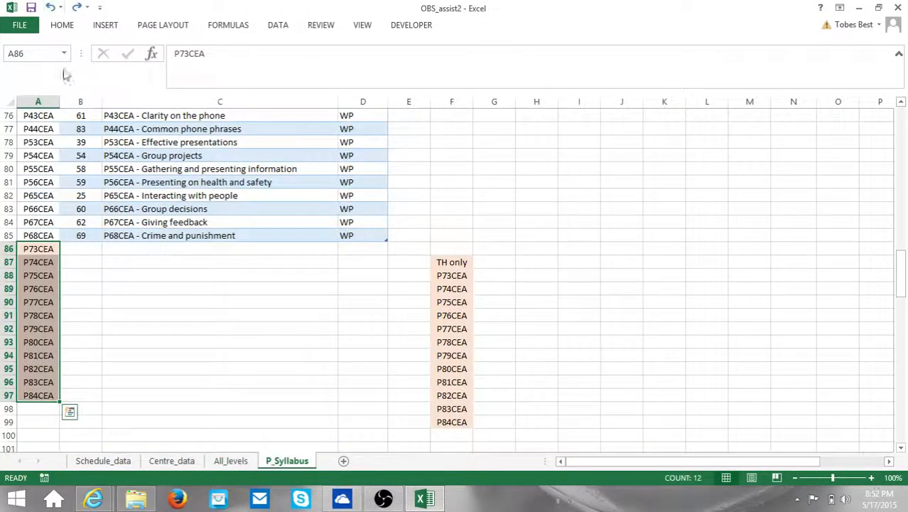
left_click(53, 9)
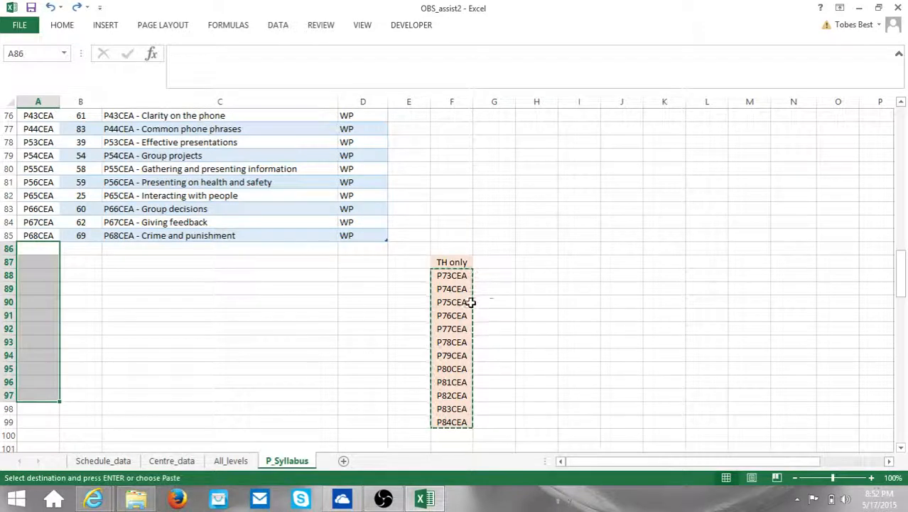
left_click(544, 288)
scroll(521, 349, "down", 9)
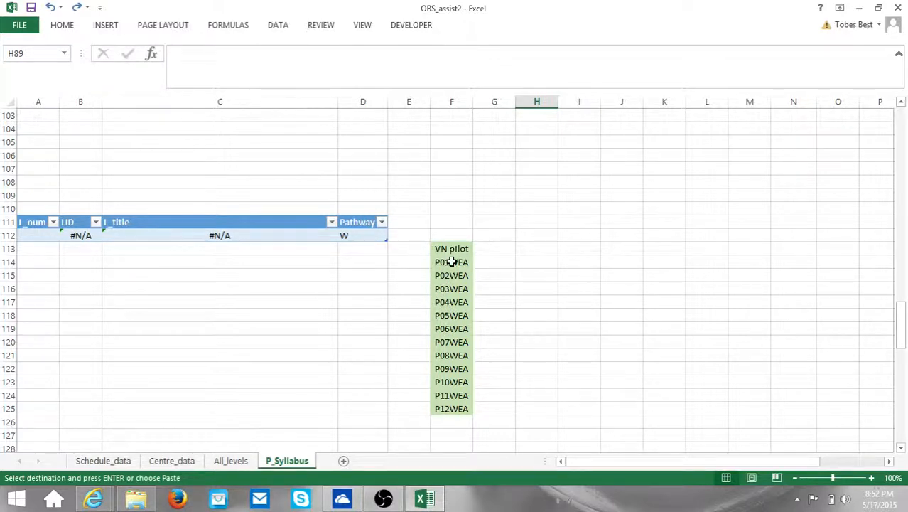
Step: Paste the VN pilot codes P01WEA–P12WEA from F114:F125 into A112 of the second table
left_click_drag(451, 262, 460, 406)
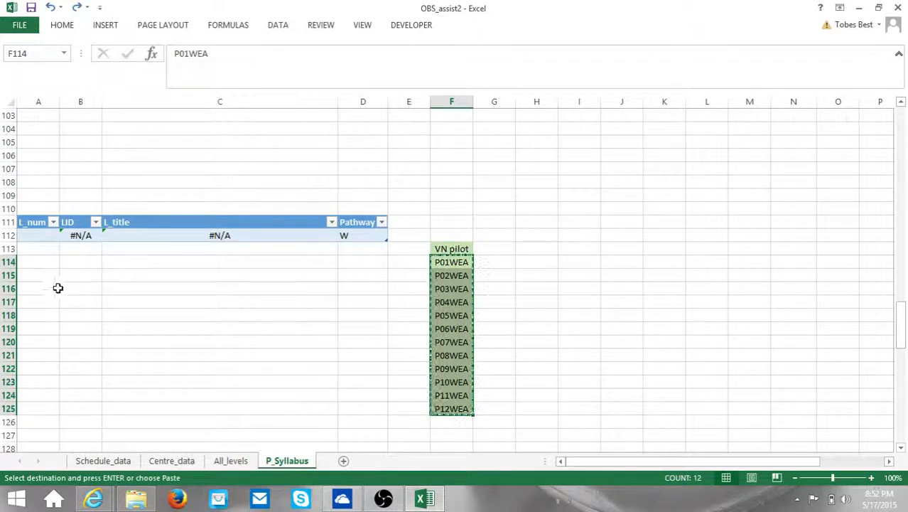
left_click(40, 236)
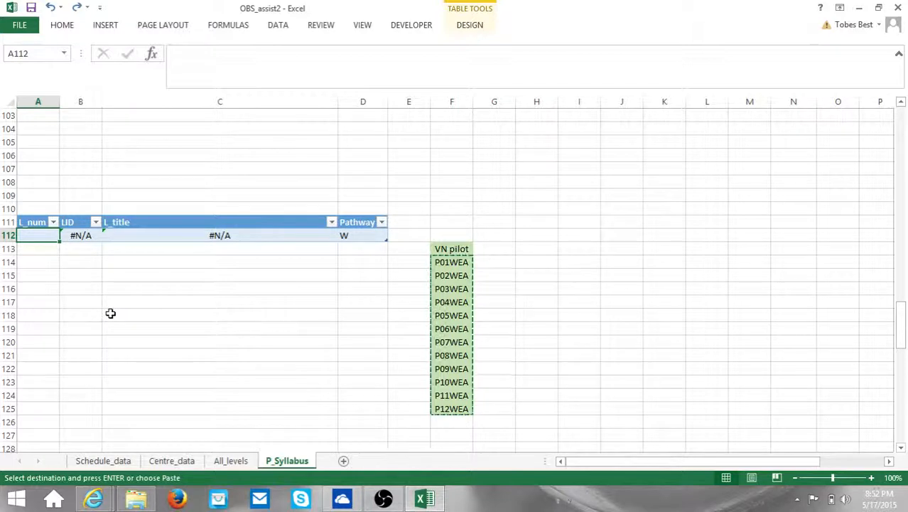
key("ctrl+v")
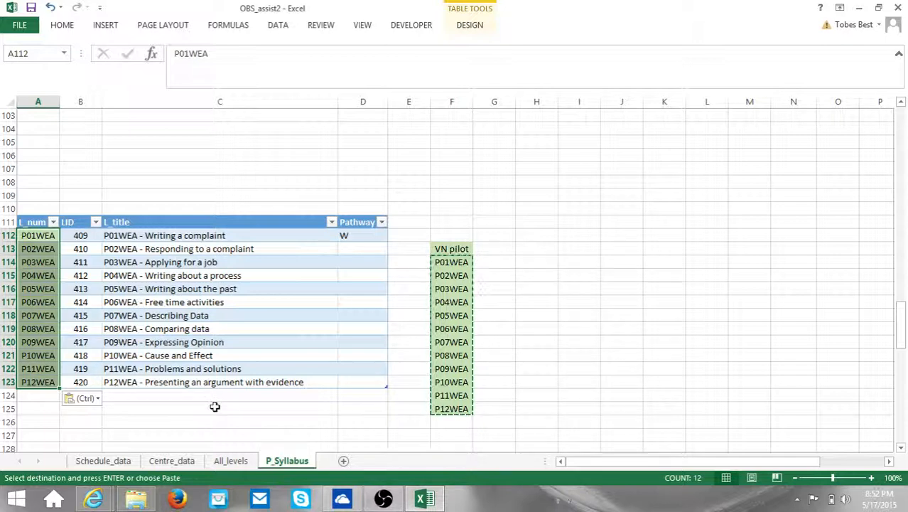
Step: On All_levels, set row 5's level to P and pathway to W
left_click(231, 463)
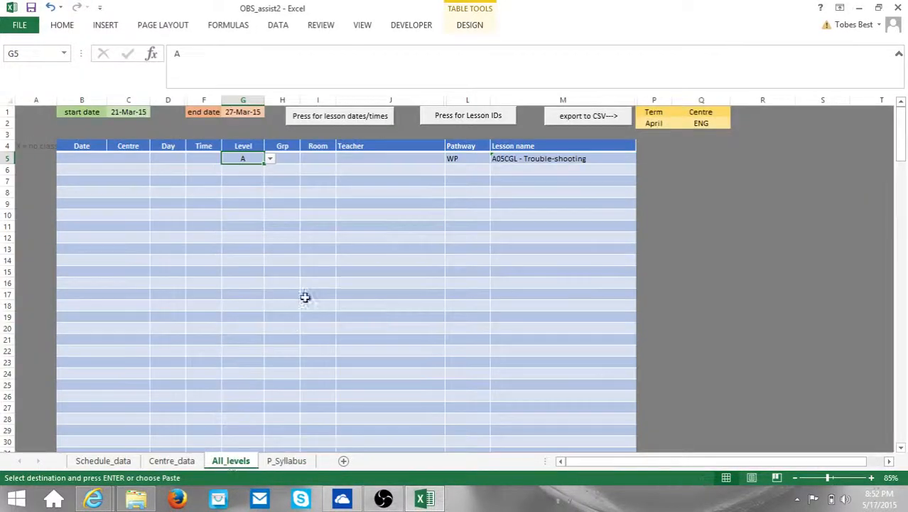
left_click(269, 168)
left_click(259, 161)
left_click(270, 159)
left_click(235, 179)
left_click(448, 159)
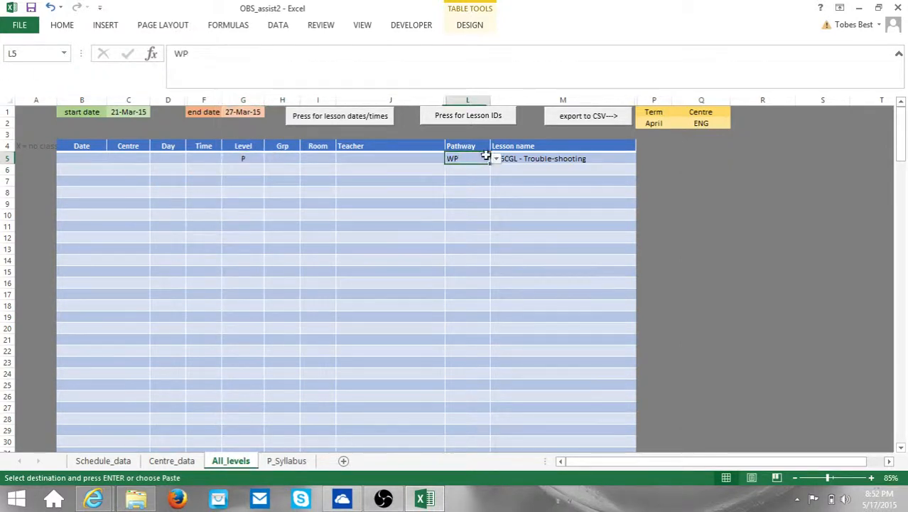
left_click(496, 158)
left_click(462, 182)
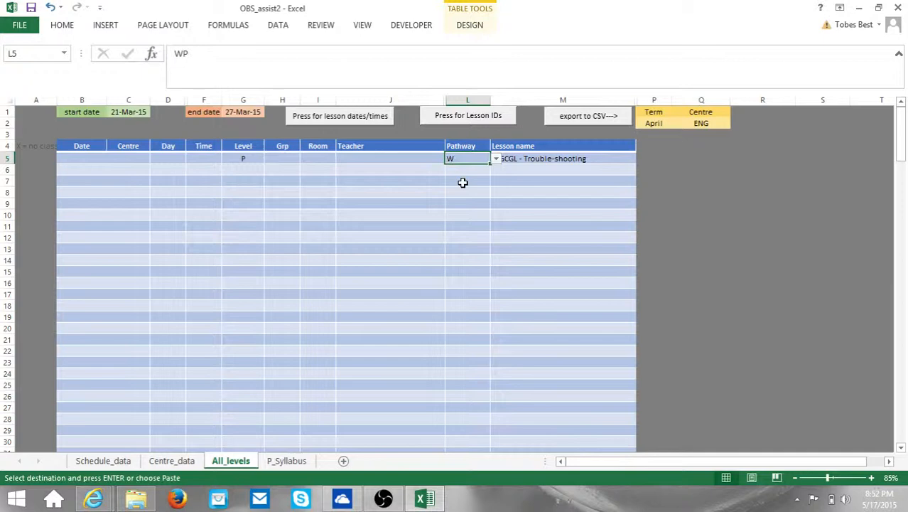
Step: Pick lesson P06WEA - Free time activities in M5, then change it to P10WEA - Cause and Effect
left_click(519, 158)
left_click(642, 158)
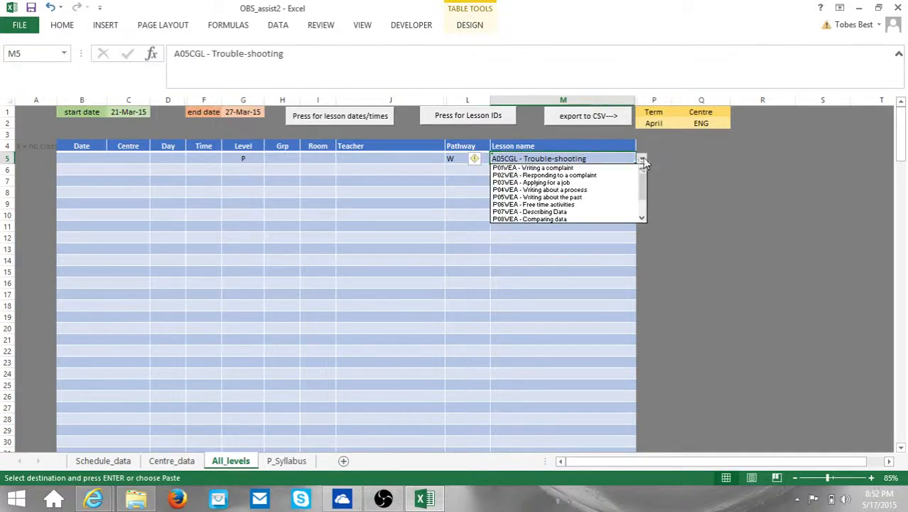
left_click(576, 205)
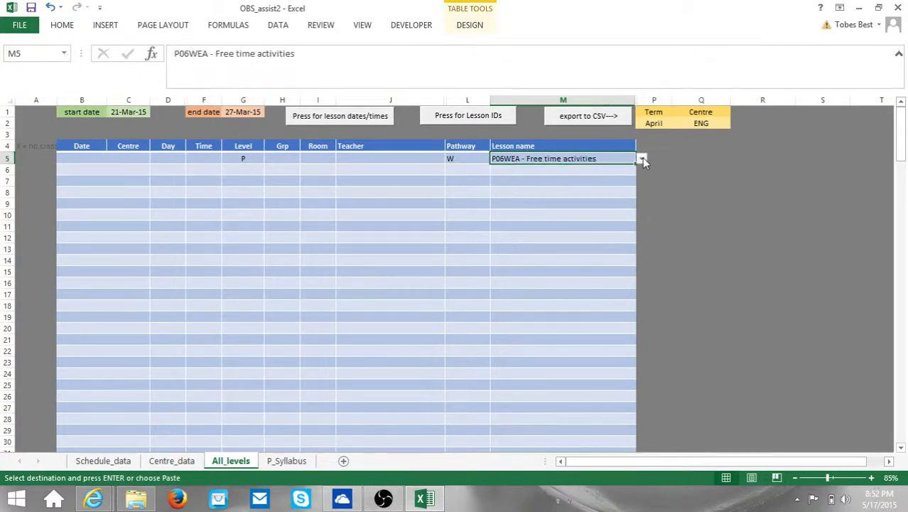
left_click(642, 158)
left_click(548, 206)
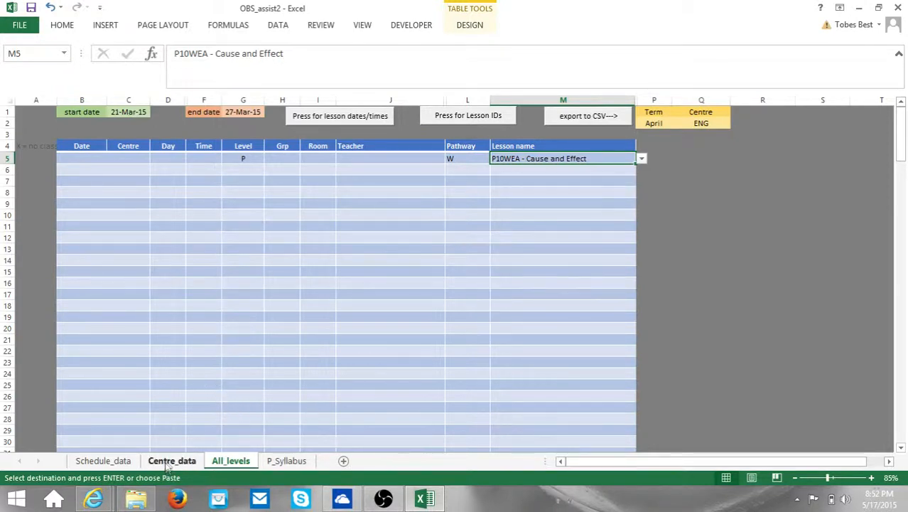
Step: Undo the lesson, pathway and level test entries on All_levels
right_click(287, 461)
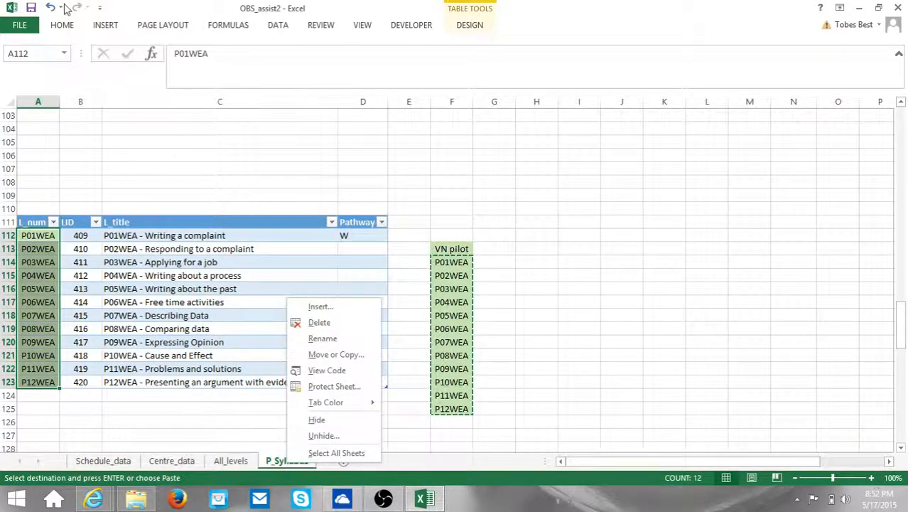
left_click(50, 7)
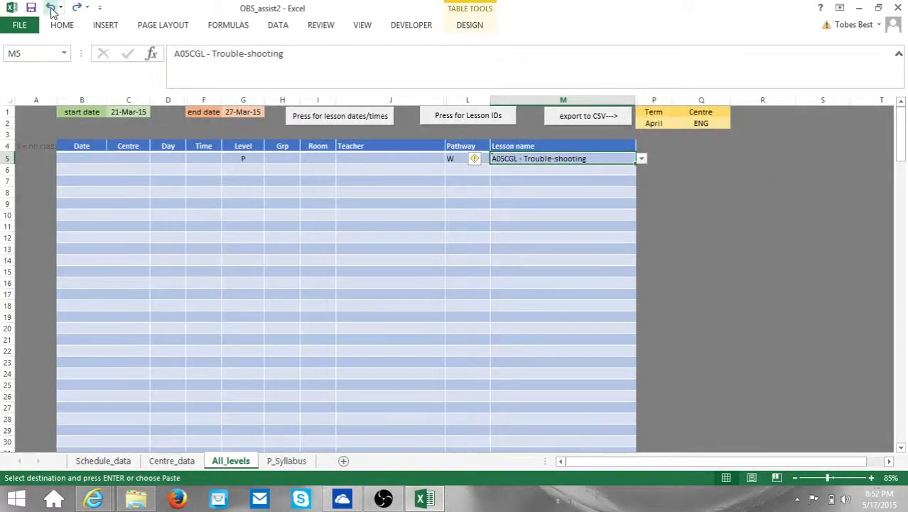
left_click(50, 7)
left_click(50, 7)
left_click(51, 8)
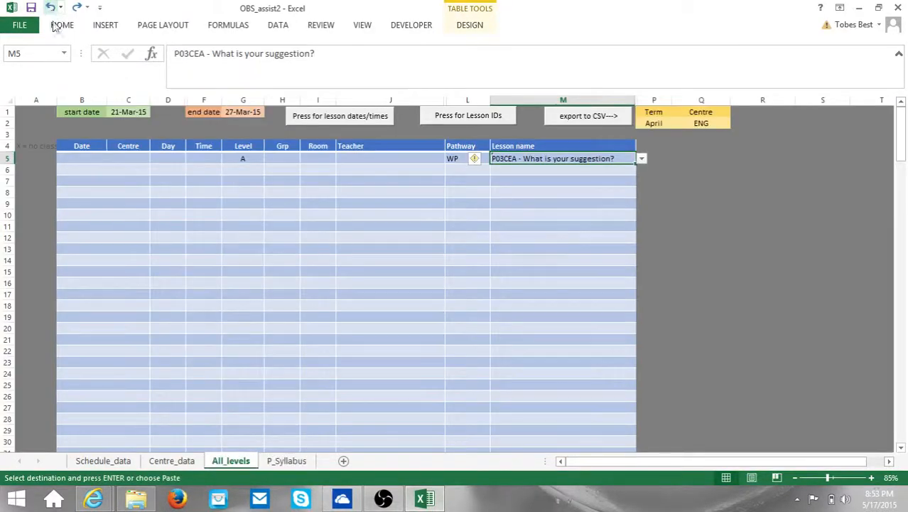
Step: Hide the P_Syllabus sheet and switch to Schedule_data
right_click(280, 460)
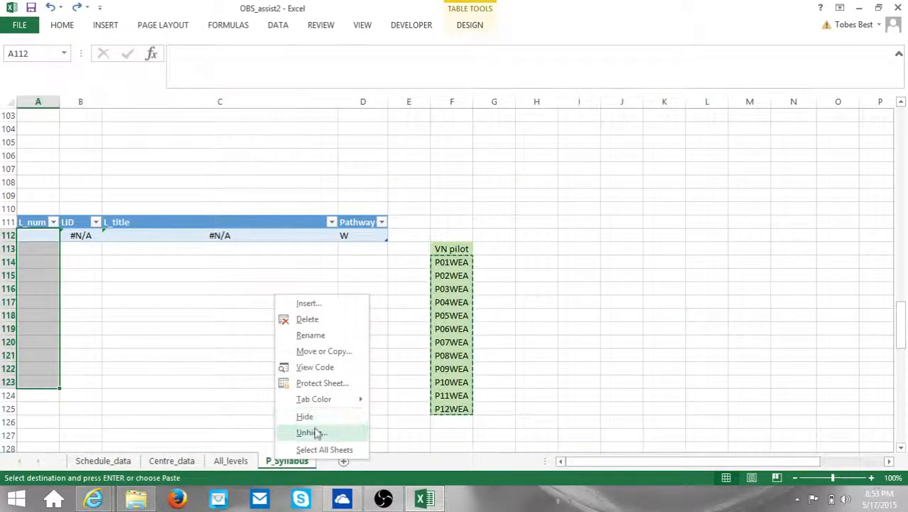
left_click(304, 417)
left_click(103, 461)
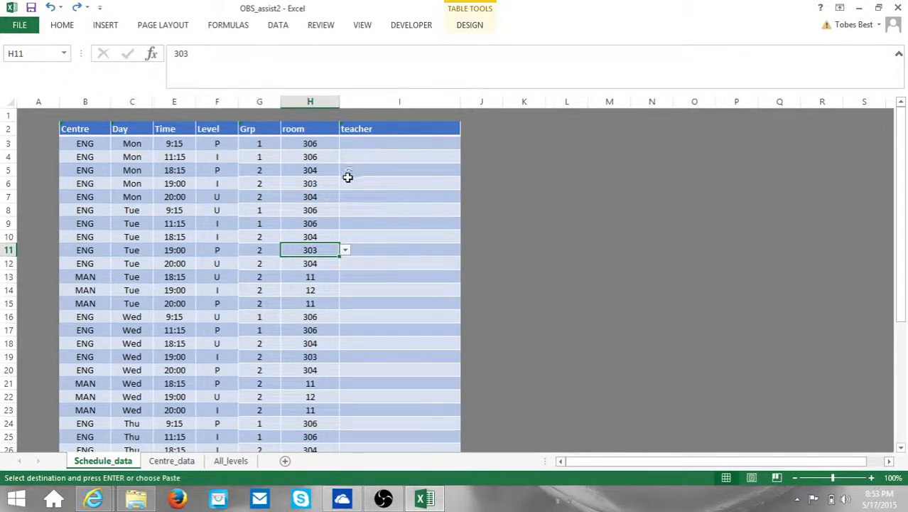
Step: Switch to the Centre_data sheet and bring the teacher columns A–B into view
scroll(524, 277, "down", 4)
scroll(512, 274, "up", 4)
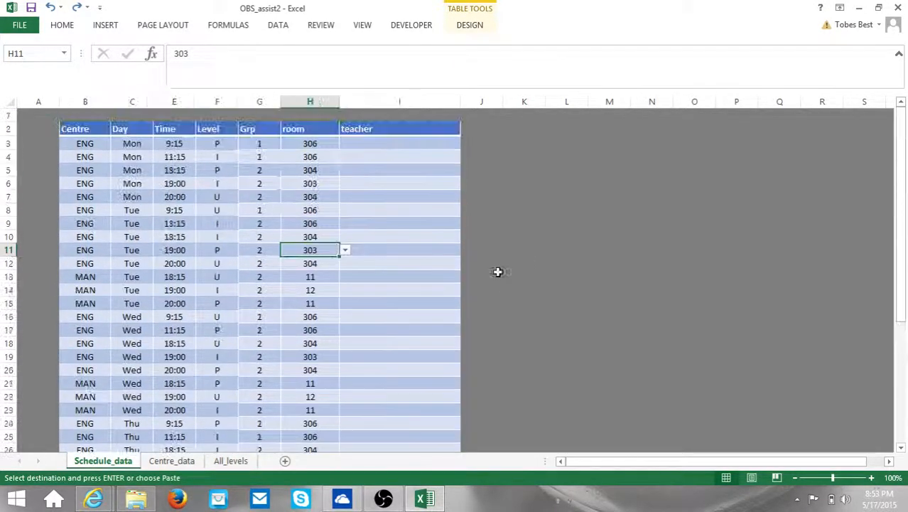
left_click(170, 461)
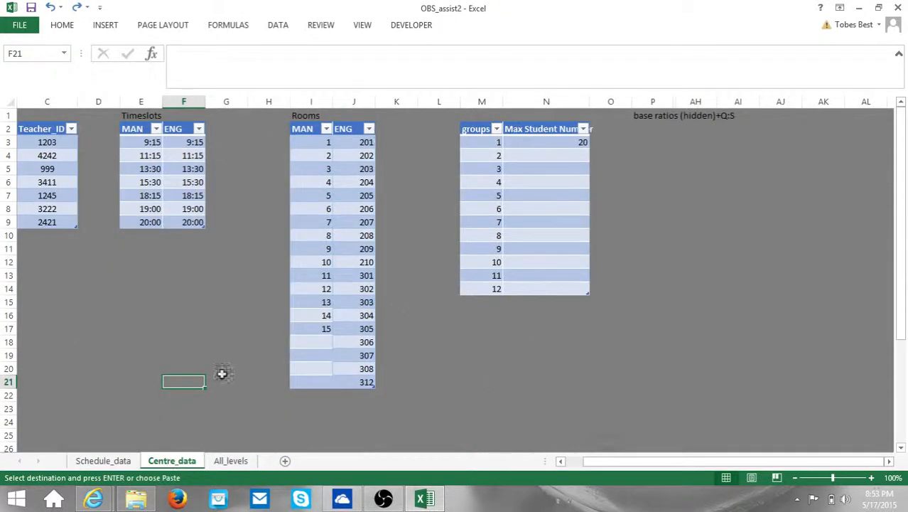
left_click(560, 460)
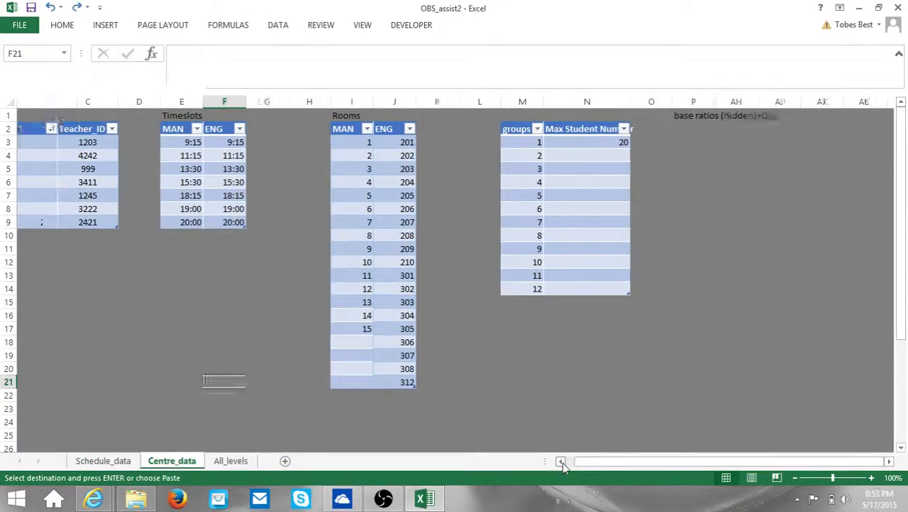
left_click(561, 460)
Step: Compare the MAN and ENG header cells of the Timeslots and Rooms tables
left_click(295, 130)
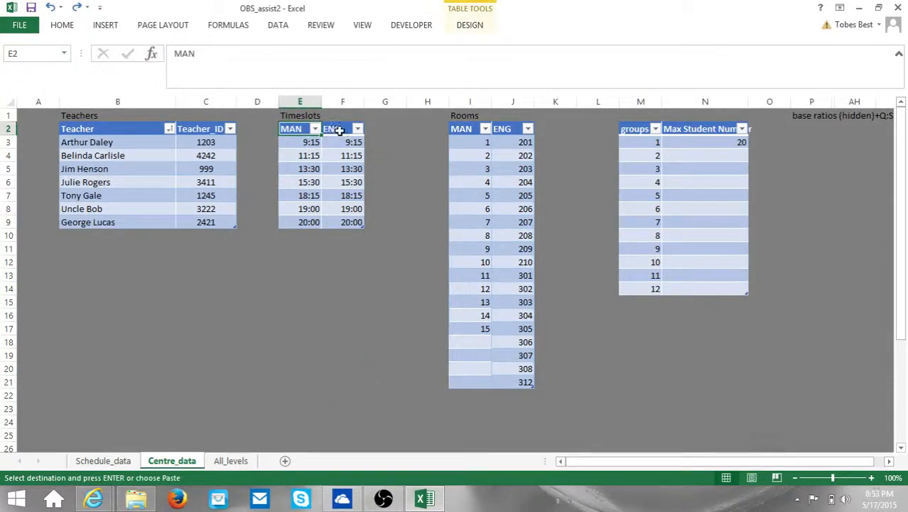
left_click(338, 130)
left_click_drag(460, 131, 500, 131)
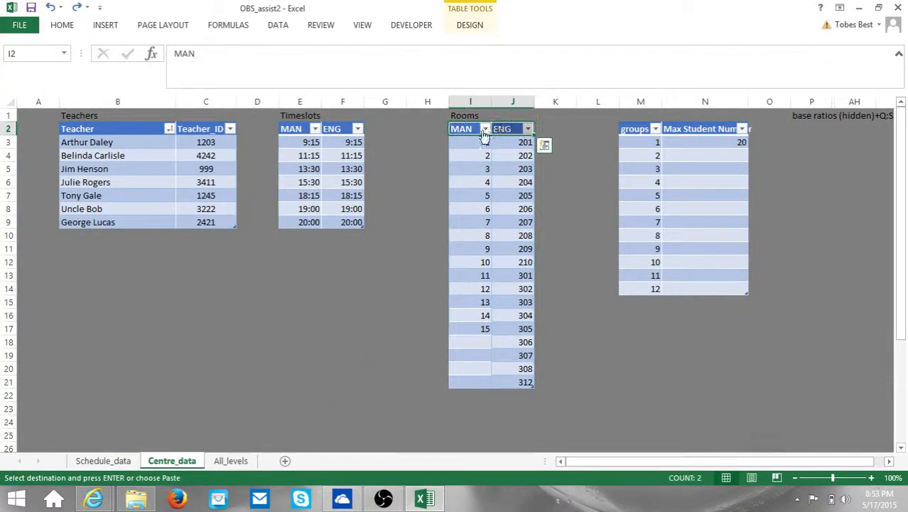
left_click(295, 123)
left_click(346, 128)
left_click(299, 129)
left_click(343, 128)
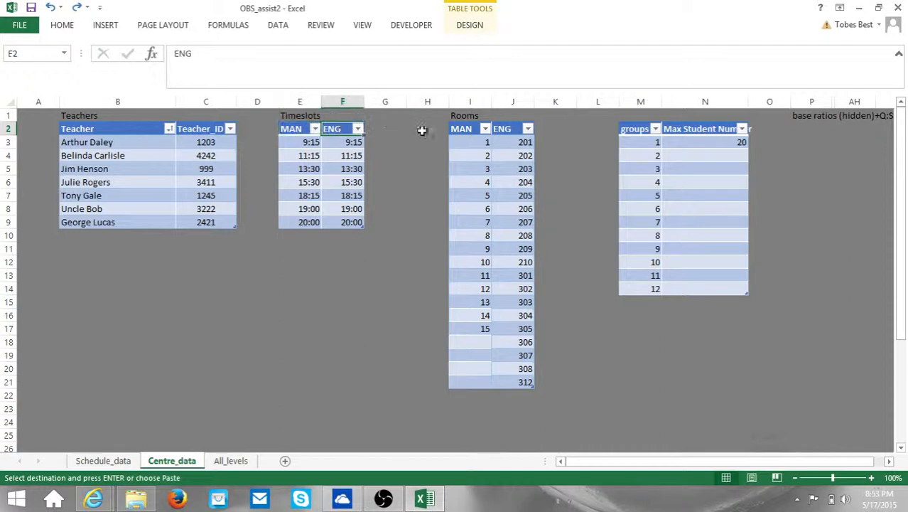
left_click(474, 130)
left_click(501, 129)
left_click(462, 130)
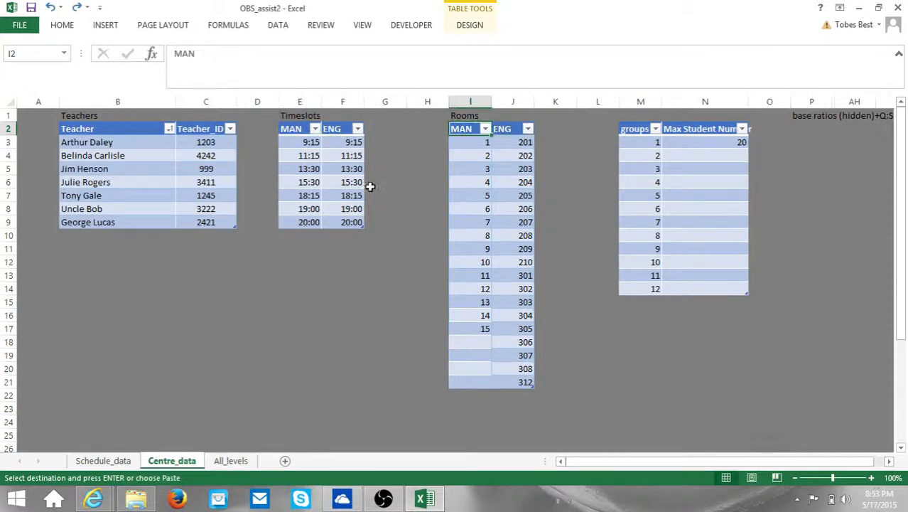
left_click(300, 131)
left_click(336, 129)
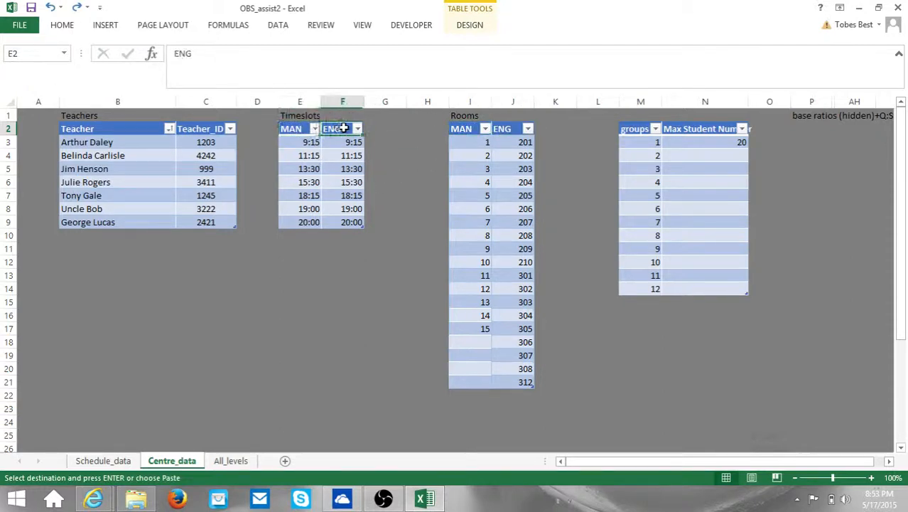
left_click(462, 129)
left_click(504, 128)
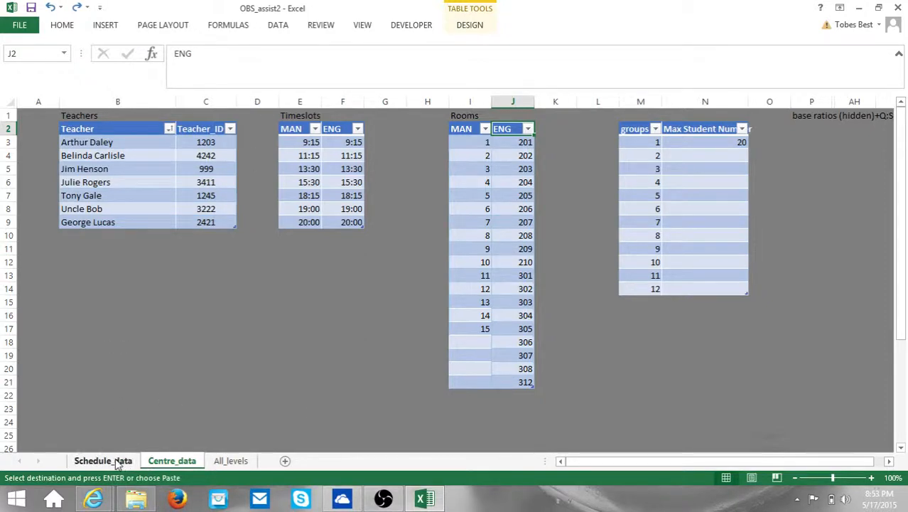
Step: Return to the Schedule_data sheet and scroll through its class table
left_click(117, 460)
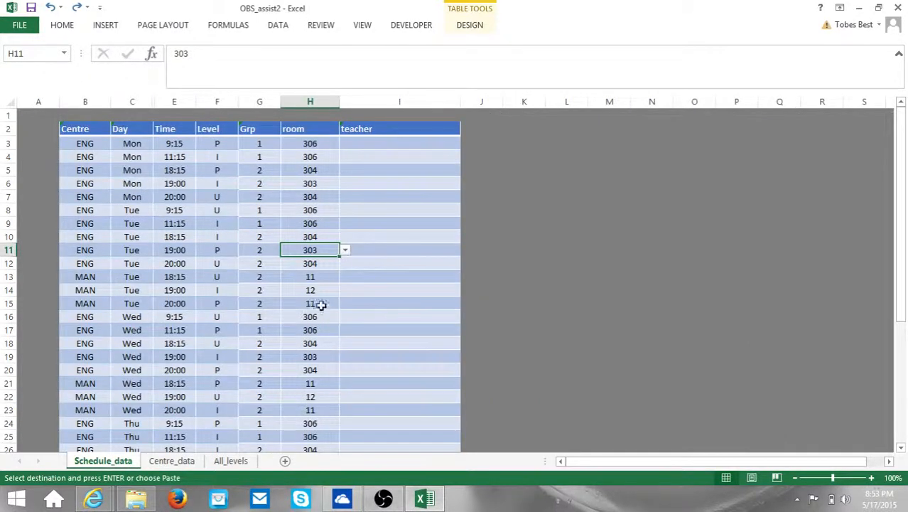
scroll(468, 253, "down", 2)
scroll(468, 253, "up", 2)
Step: Open the OBS_assist_SGbup backup workbook from the OBS-Assist folder and view its Schedule_data sheet
mouse_move(425, 499)
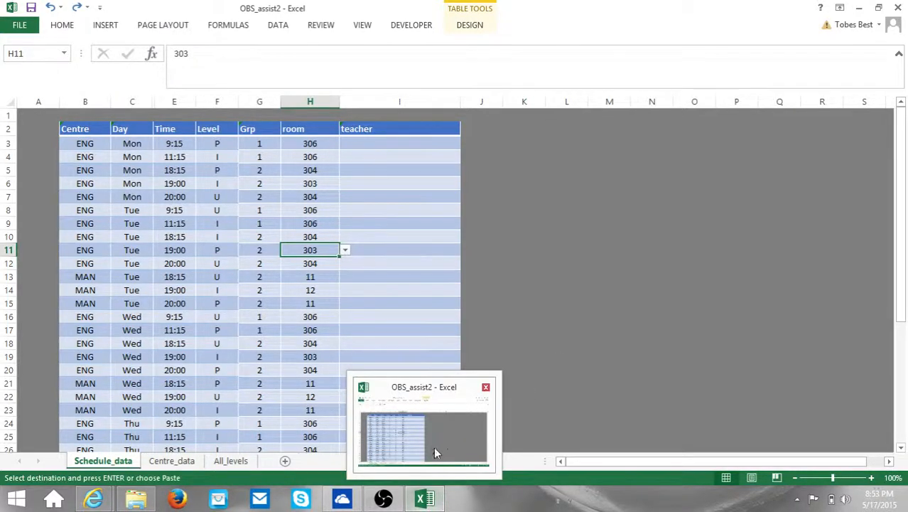
left_click(136, 499)
left_click(324, 126)
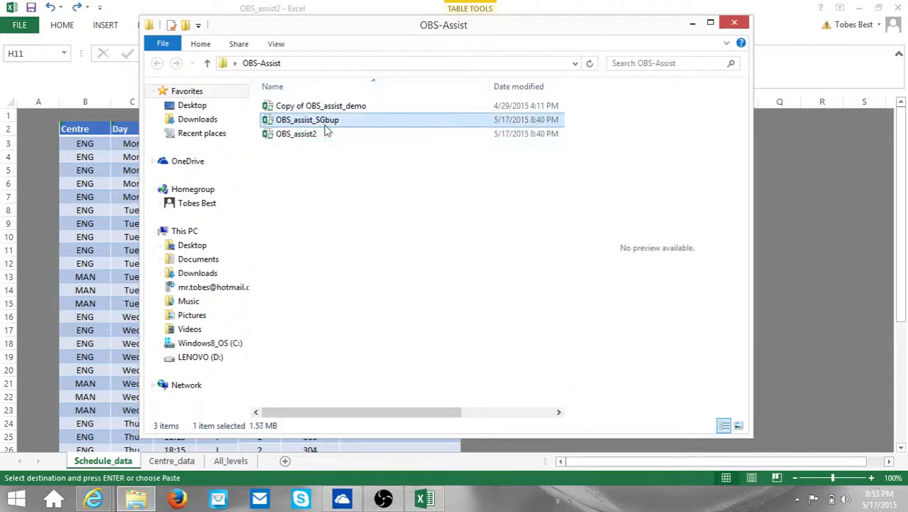
double_click(325, 125)
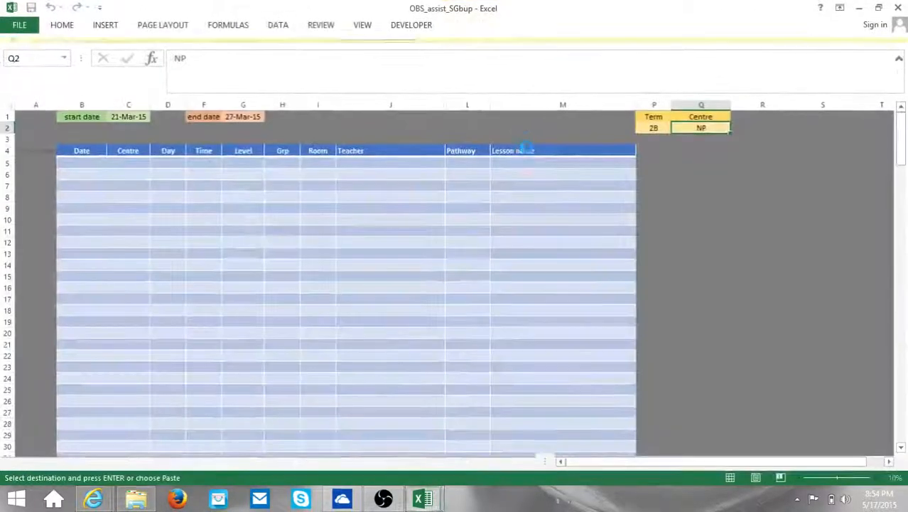
left_click(126, 461)
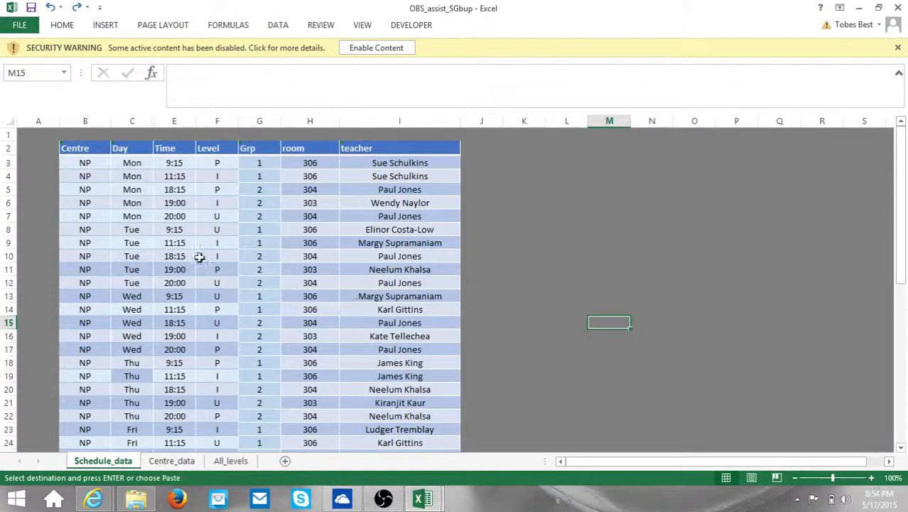
scroll(321, 255, "down", 10)
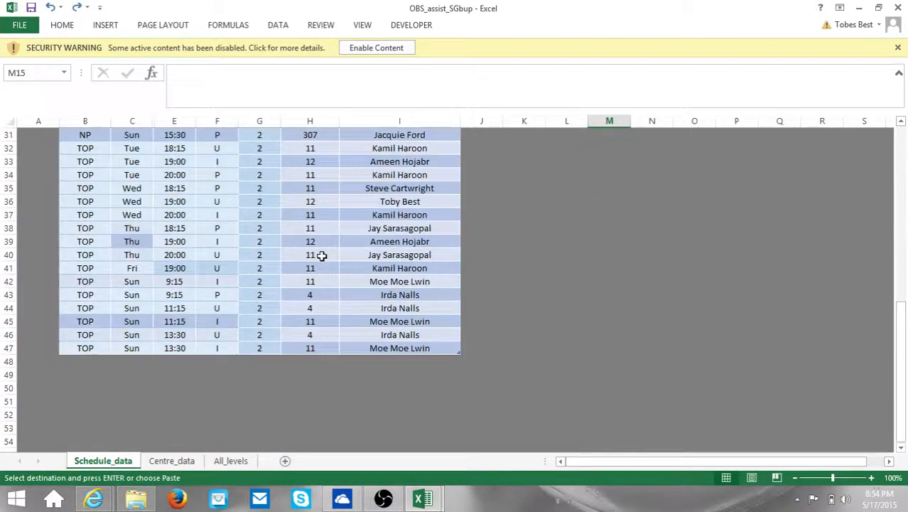
scroll(321, 255, "up", 10)
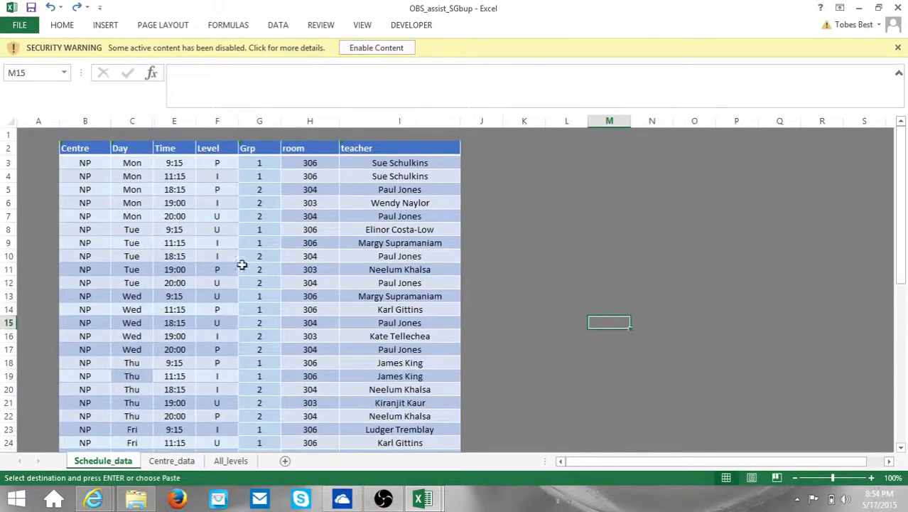
Step: Enable the backup's content and dismiss the sign-in and file access error messages
left_click(365, 48)
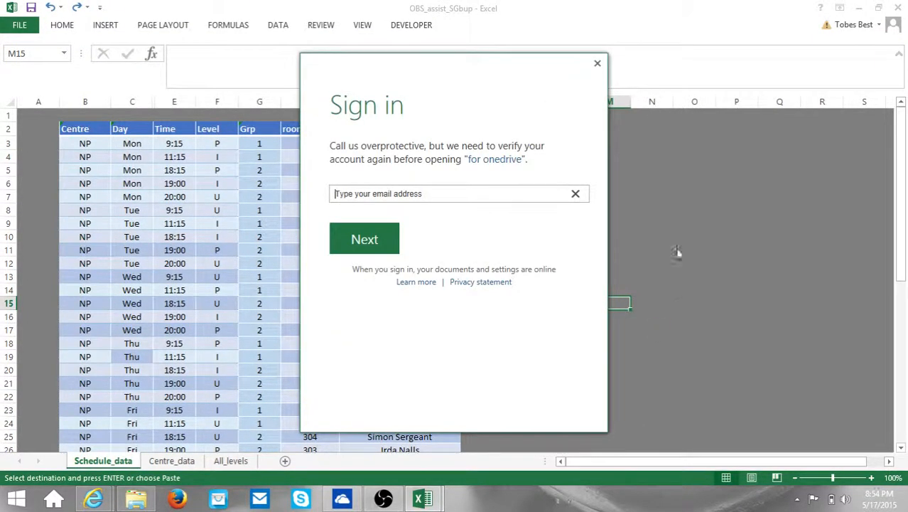
left_click(597, 63)
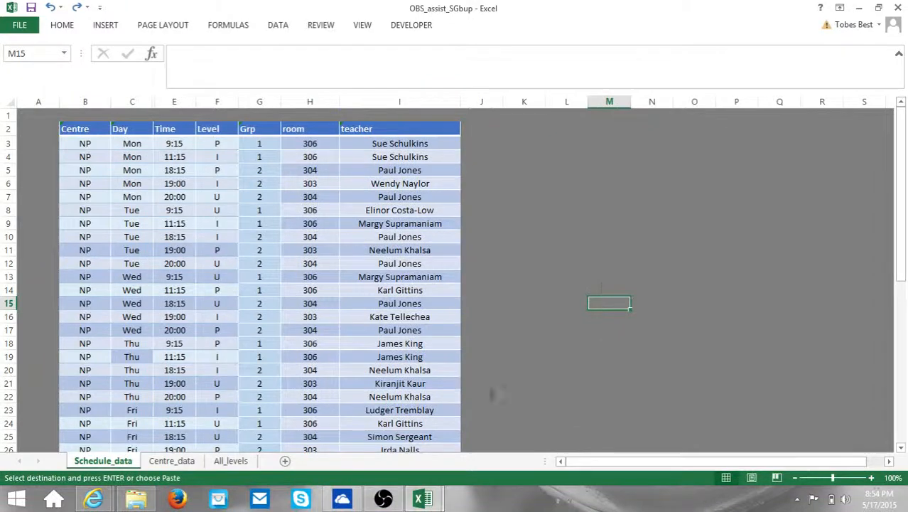
left_click(467, 286)
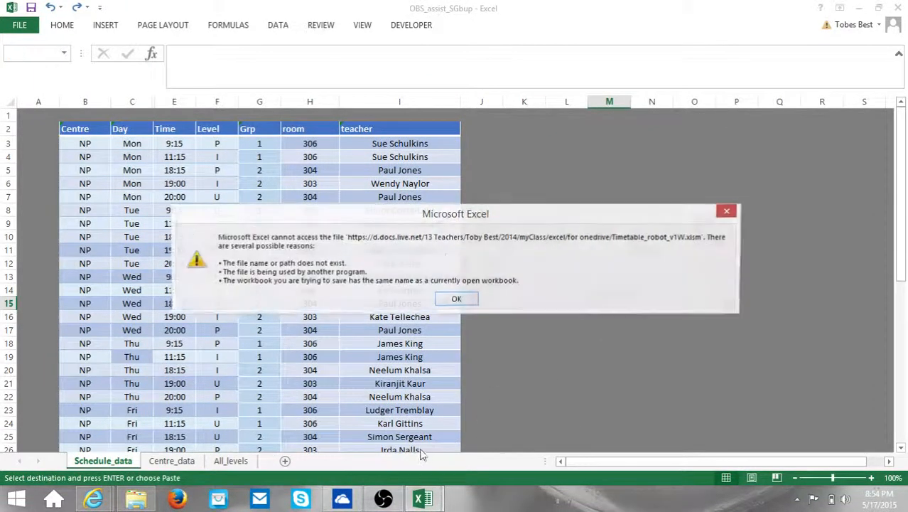
left_click(725, 209)
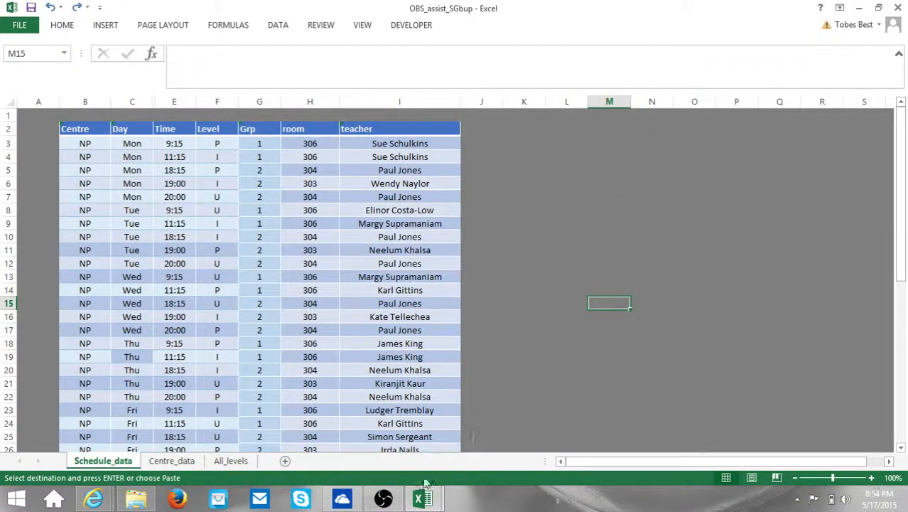
Step: Return to OBS_assist2 and select the old schedule rows from row 3 down
mouse_move(422, 497)
left_click(350, 430)
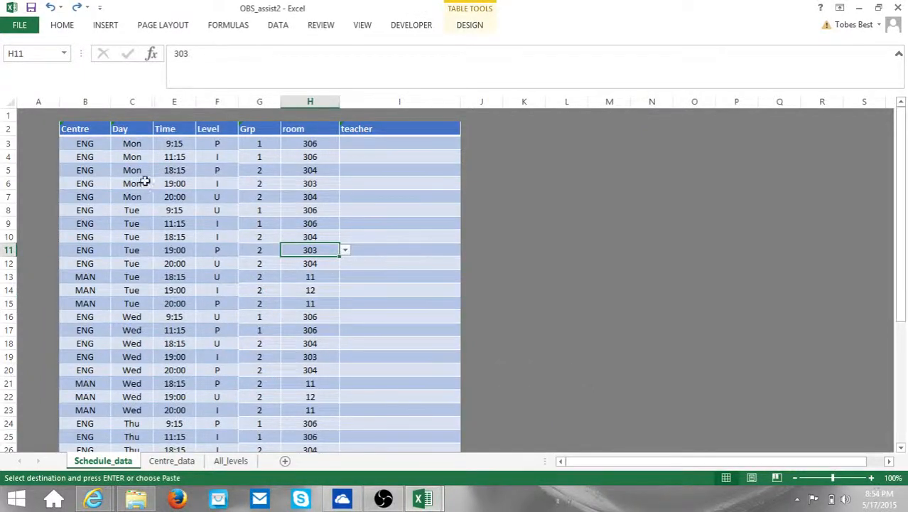
left_click_drag(12, 143, 19, 412)
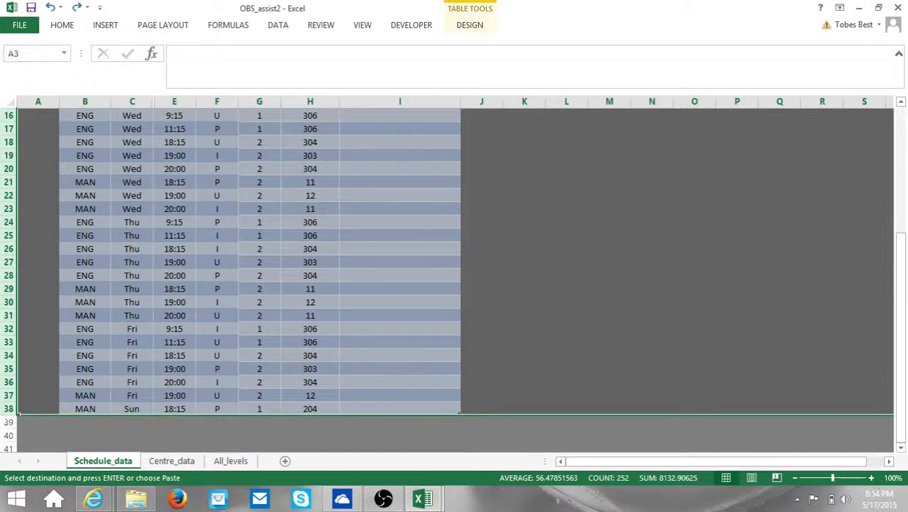
Step: Delete OBS_assist2's old rows 3–38, copy the backup's B3:I47 schedule rows, and target cell B3
right_click(13, 260)
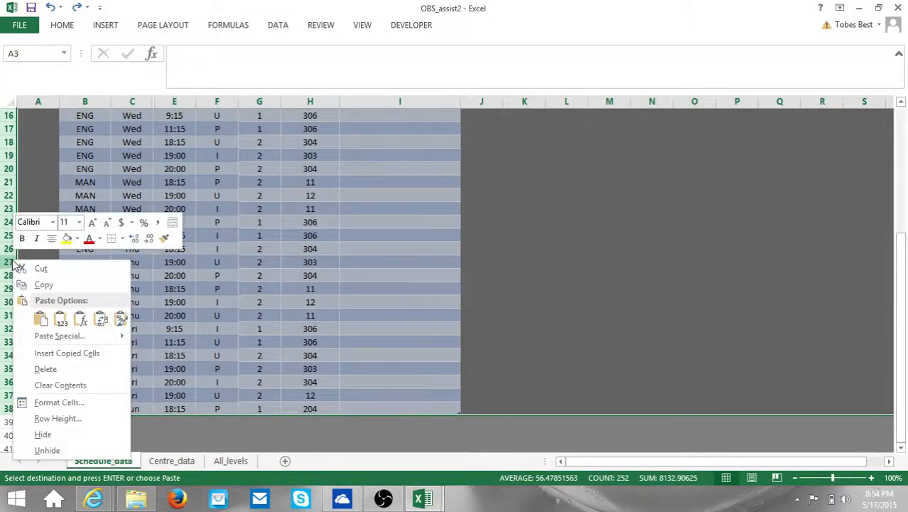
left_click(57, 375)
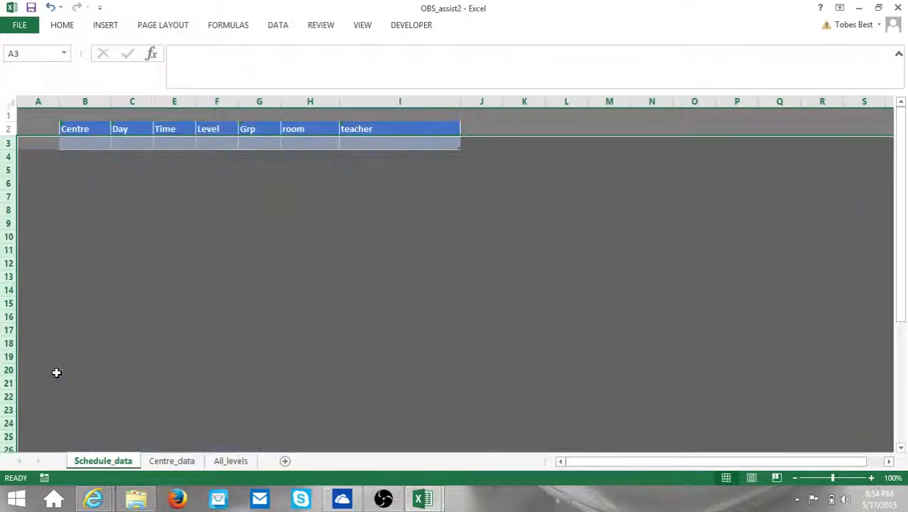
mouse_move(424, 498)
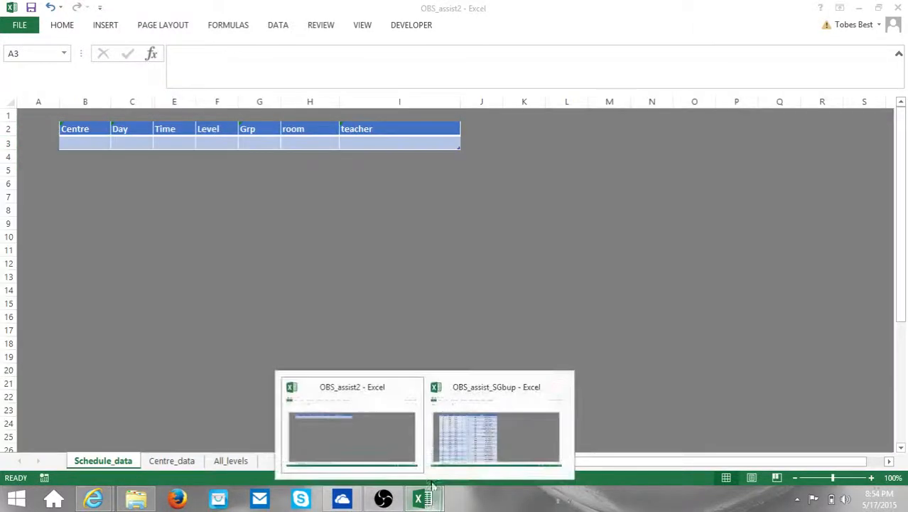
left_click(473, 439)
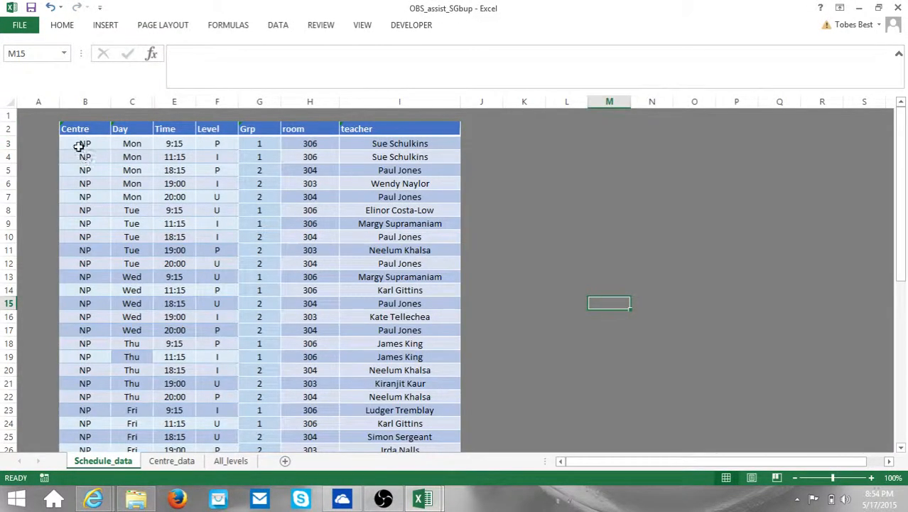
left_click_drag(81, 144, 377, 416)
right_click(85, 304)
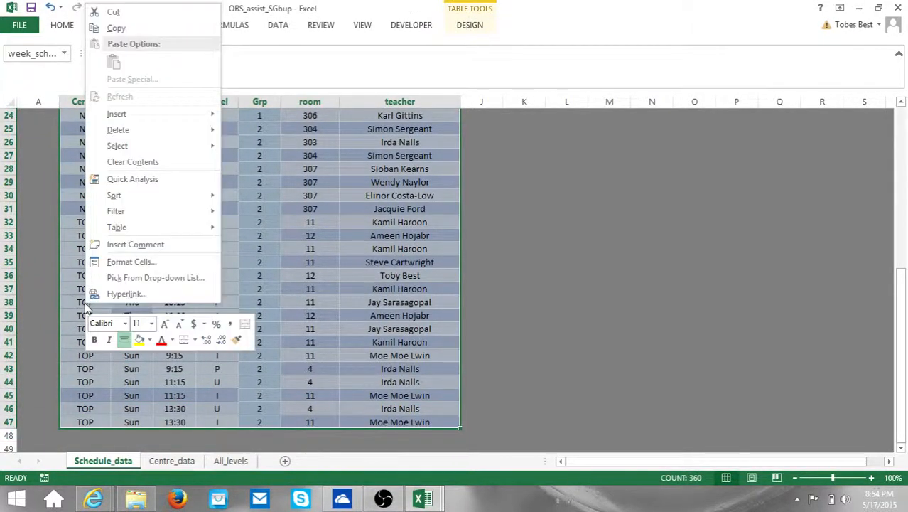
left_click(116, 28)
scroll(213, 284, "up", 8)
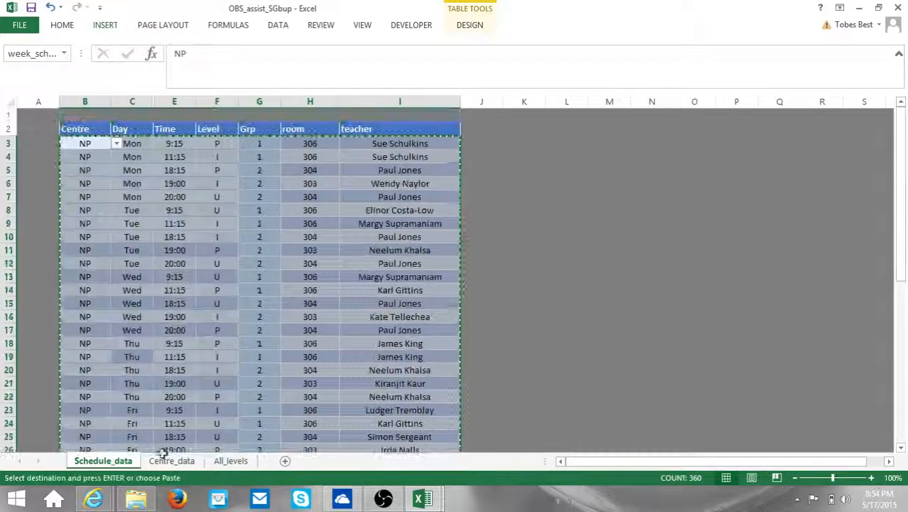
mouse_move(423, 500)
left_click(373, 455)
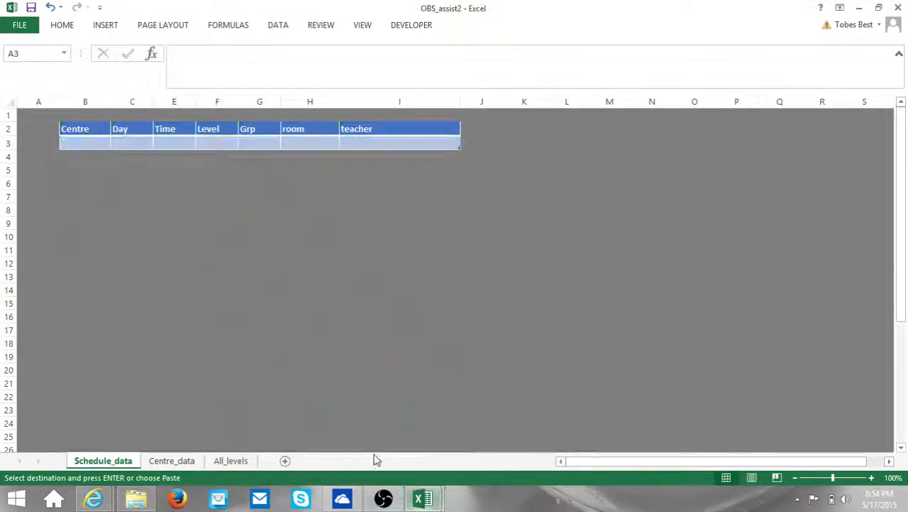
left_click(83, 144)
Step: Paste the backup rows at B3, keeping the existing time_list and days names in every conflict
key("ctrl+v")
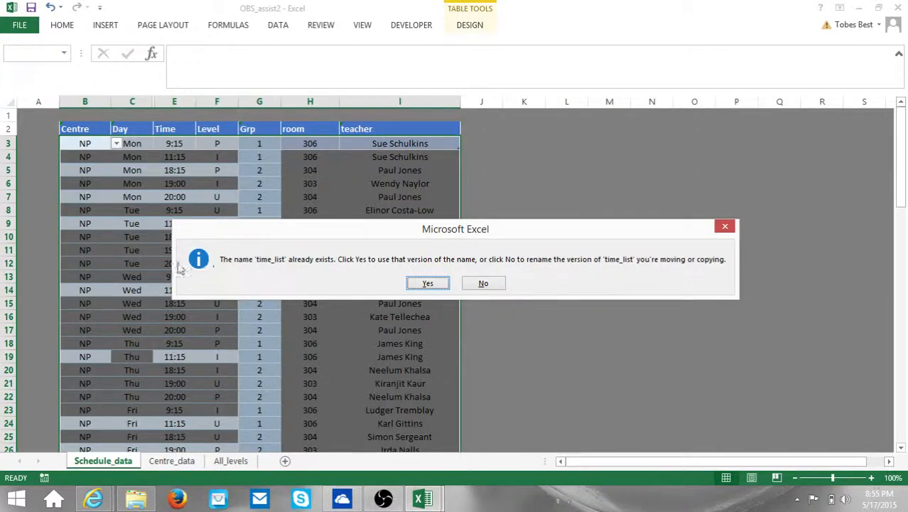
left_click(419, 283)
left_click(436, 283)
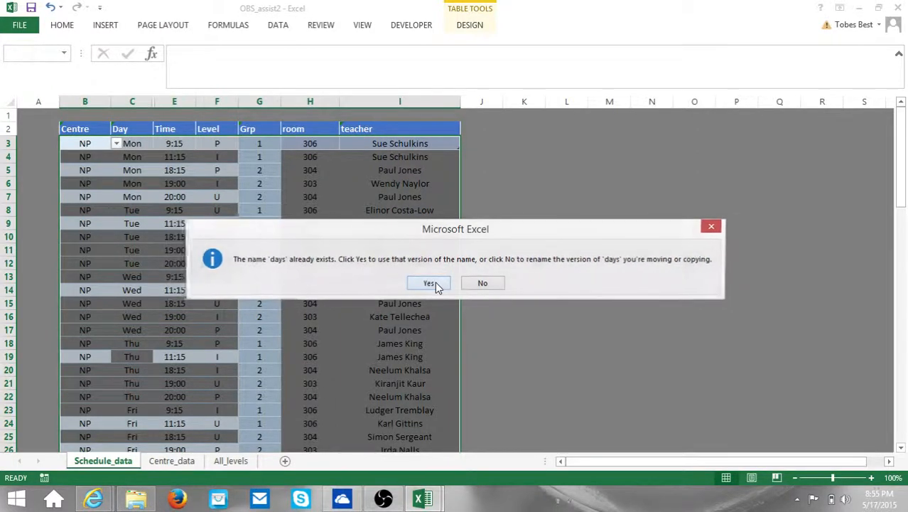
left_click(429, 283)
left_click(429, 283)
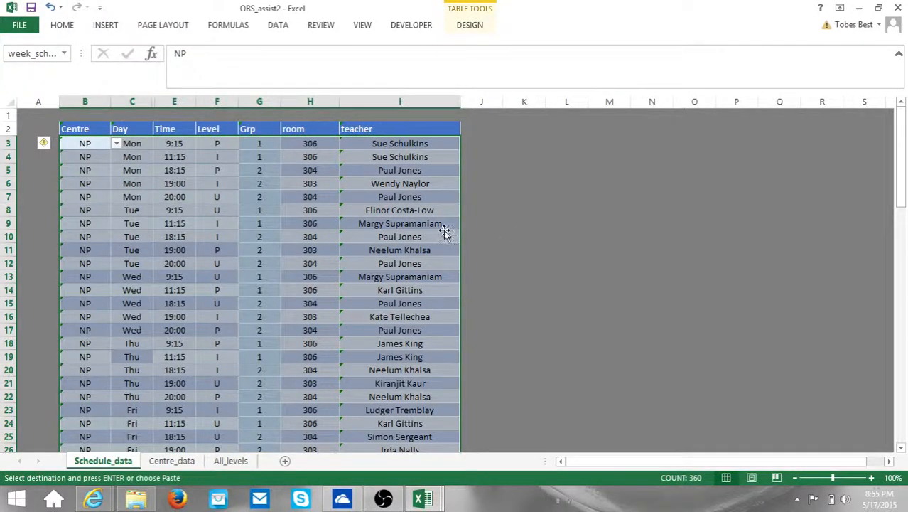
left_click(514, 222)
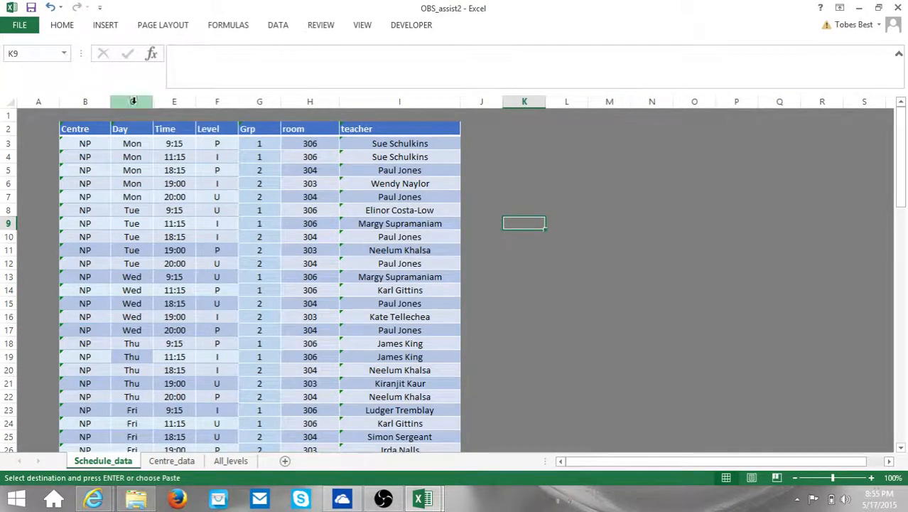
Step: Unhide the daynum column between C and E and inspect D3's #REF! VLOOKUP formula
left_click_drag(138, 107, 170, 107)
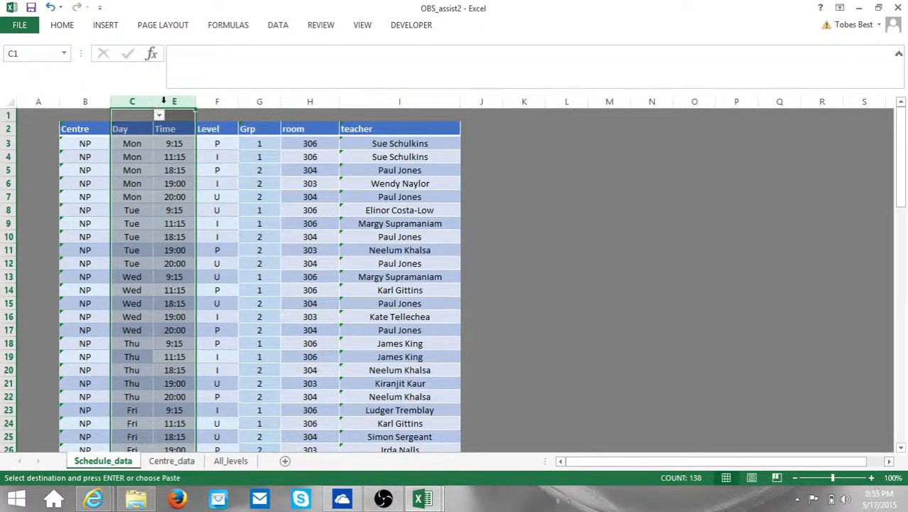
right_click(169, 107)
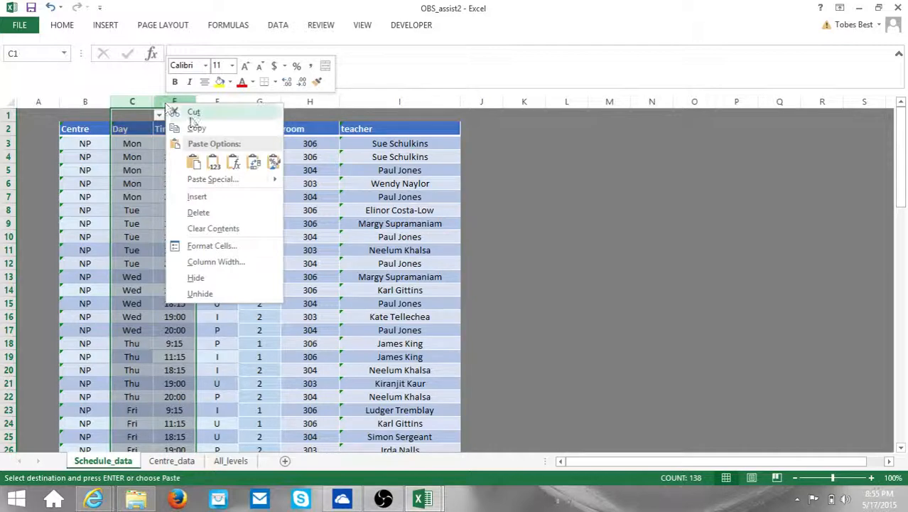
left_click(211, 293)
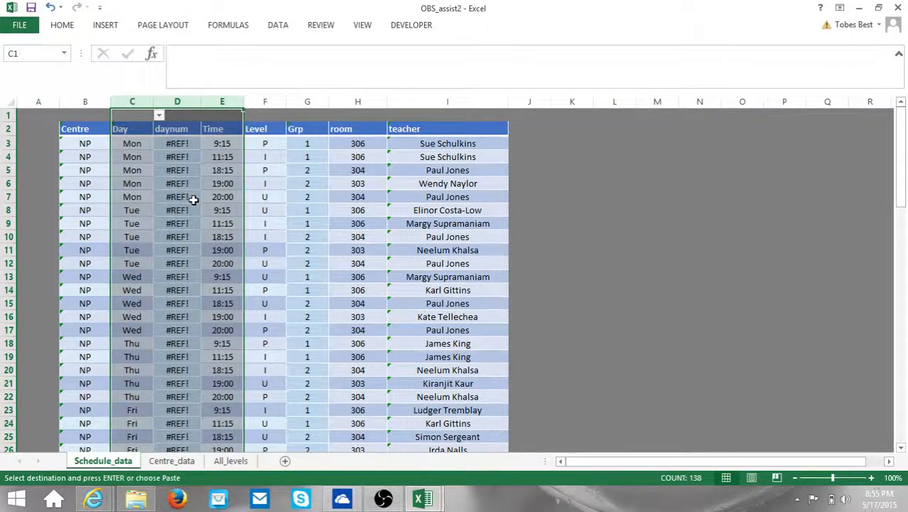
left_click(179, 142)
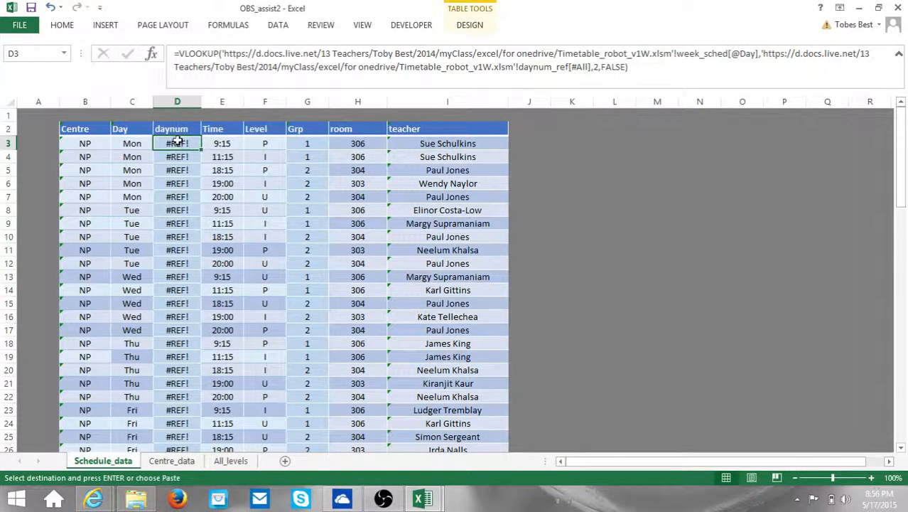
left_click(134, 143)
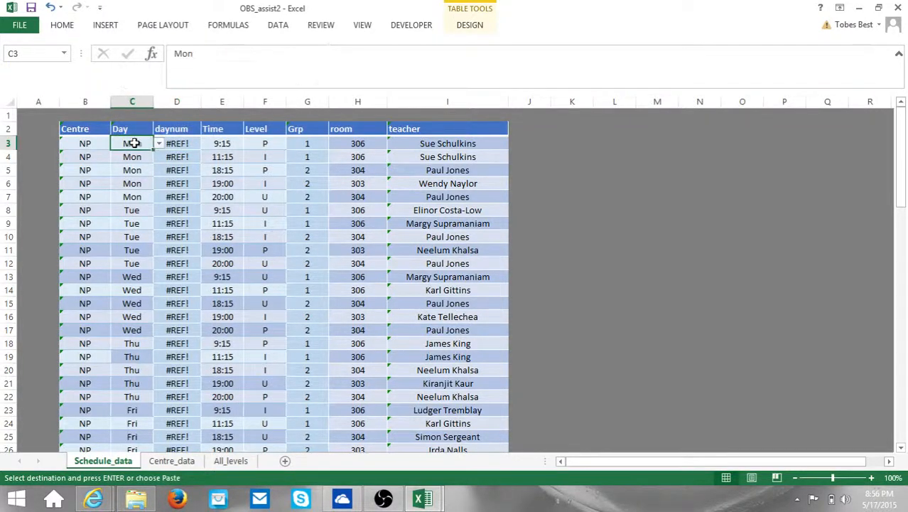
left_click(178, 143)
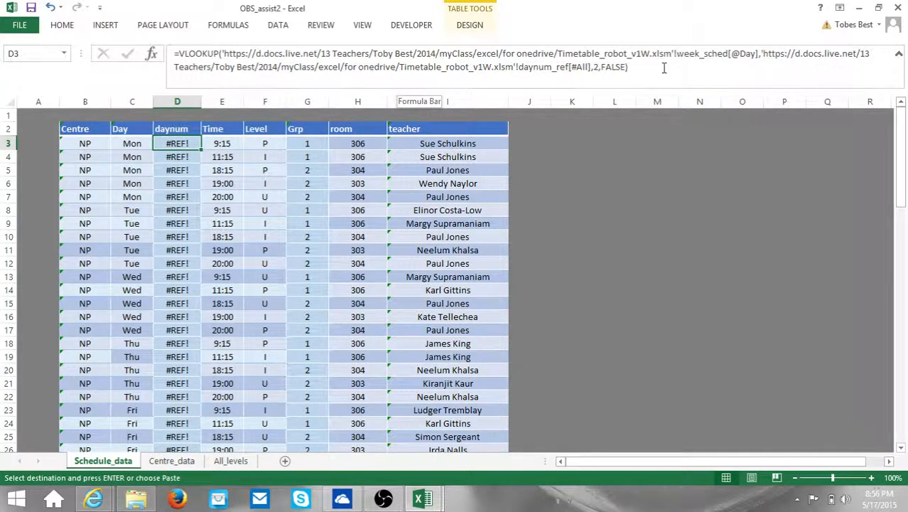
left_click(728, 54)
double_click(717, 53)
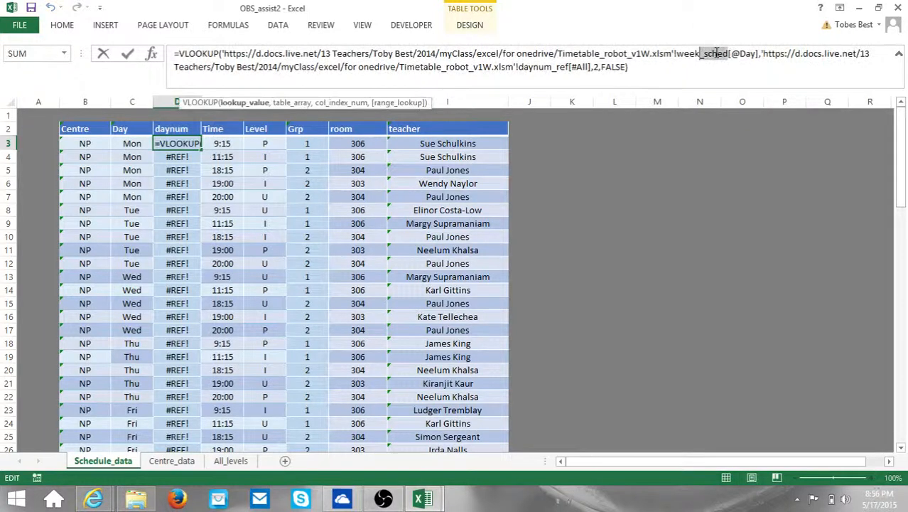
left_click(727, 54)
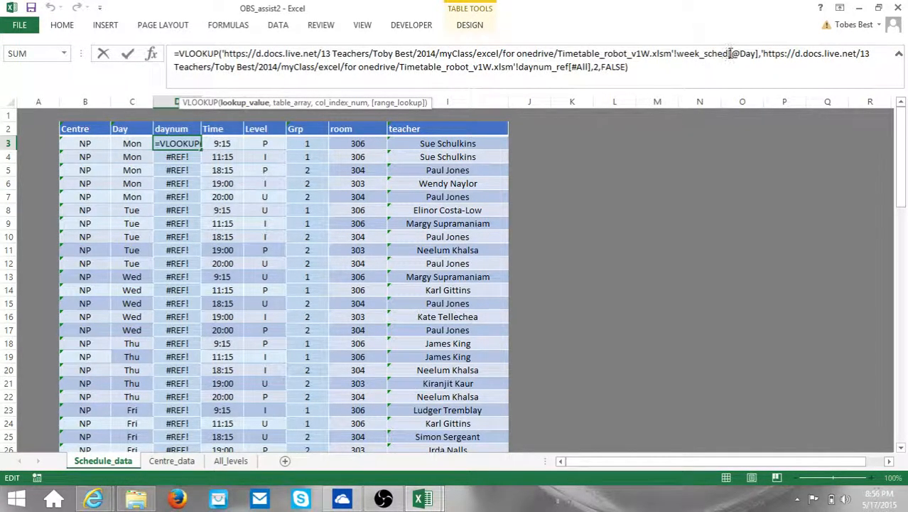
left_click_drag(728, 54, 221, 53)
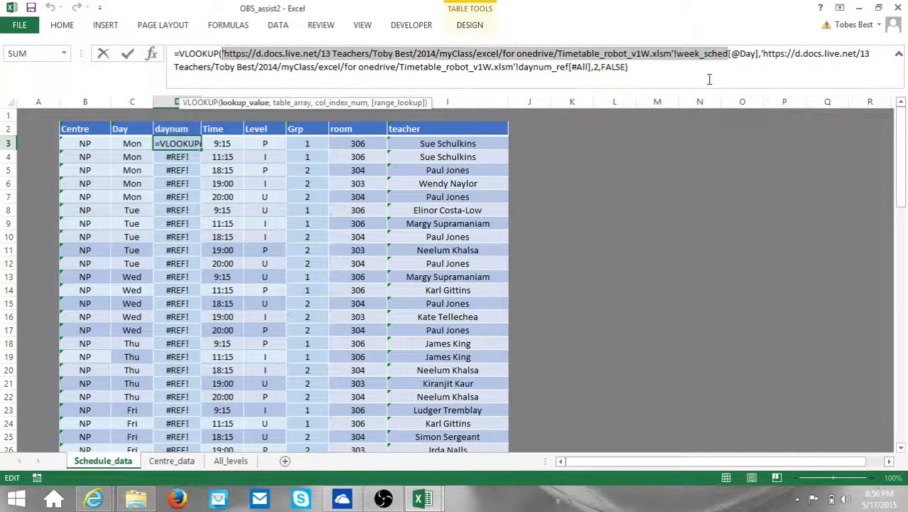
key("Delete")
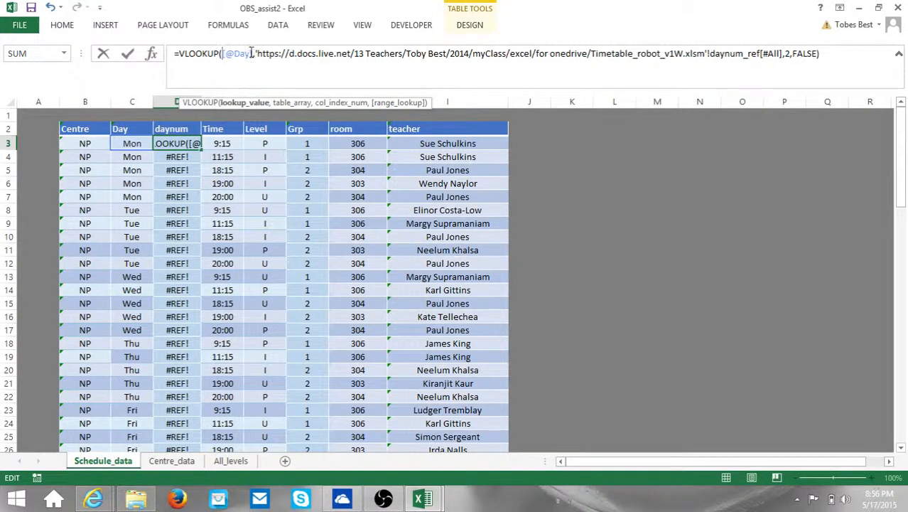
left_click_drag(255, 54, 350, 54)
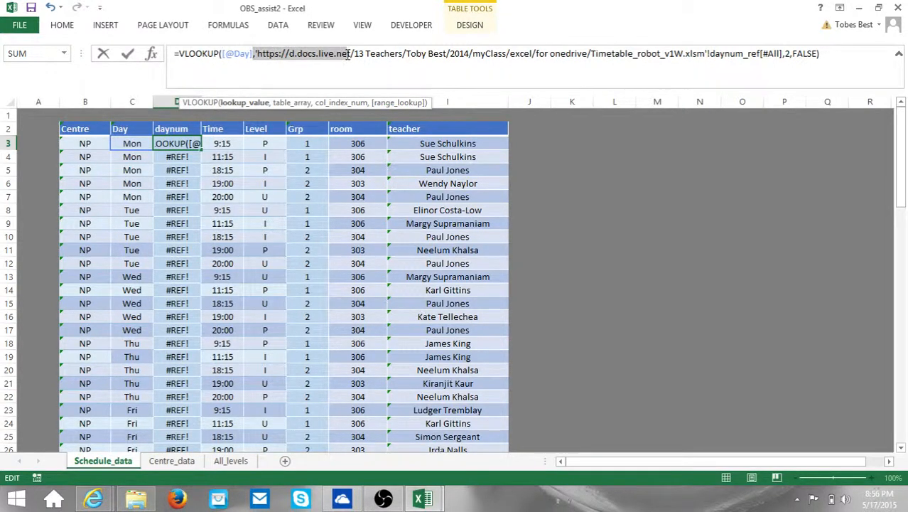
left_click(271, 54)
left_click_drag(256, 54, 707, 48)
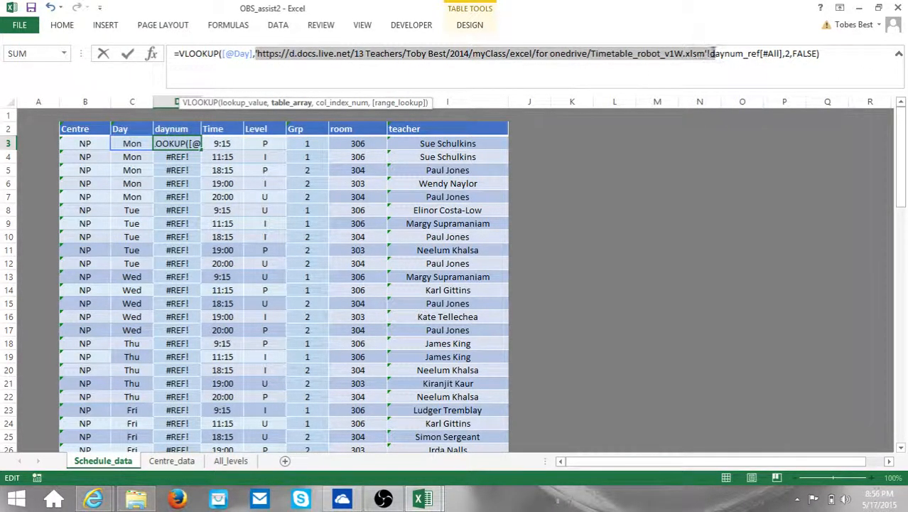
left_click(711, 54)
left_click_drag(711, 54, 258, 49)
key("BackSpace")
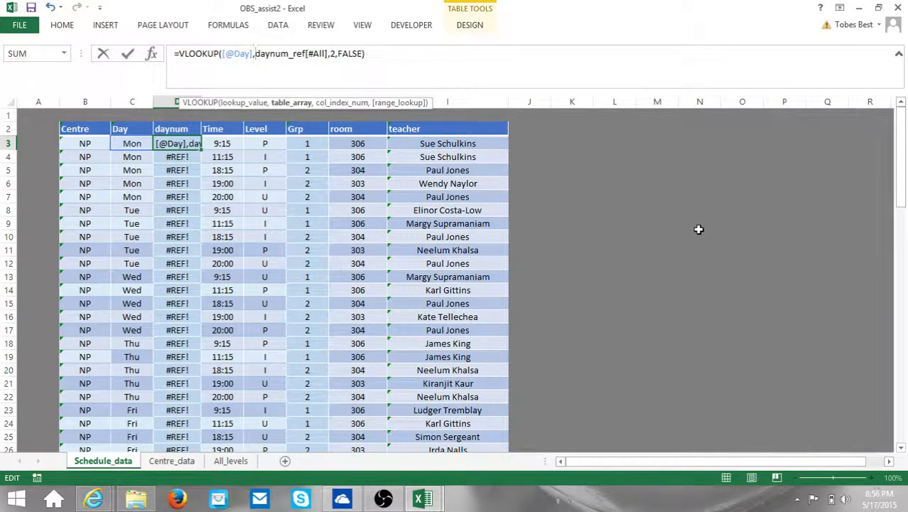
left_click(391, 62)
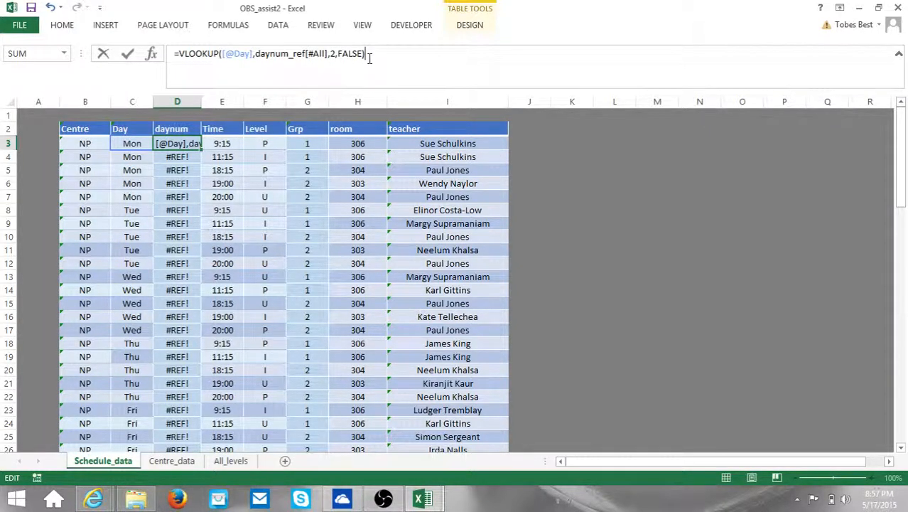
key("Return")
left_click(171, 143)
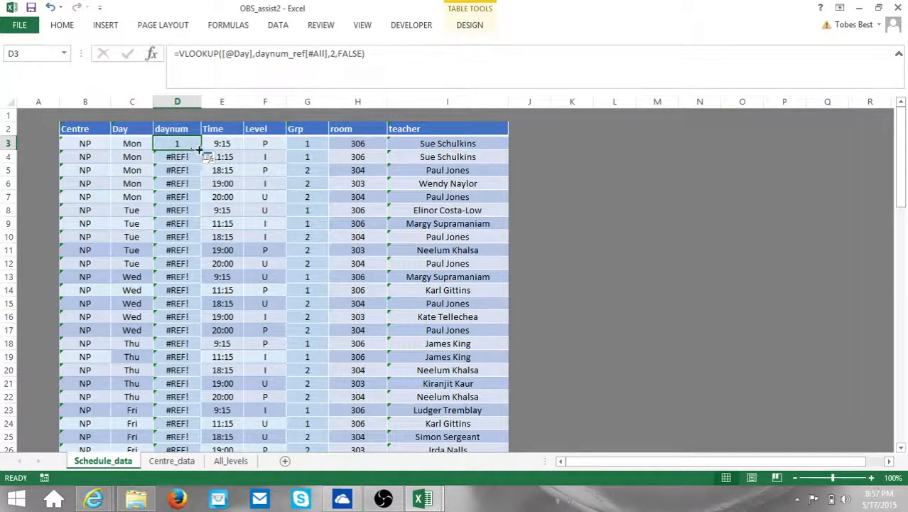
Step: Fill D3's daynum formula down to D47 so every row returns 1–5
left_click_drag(201, 150, 194, 423)
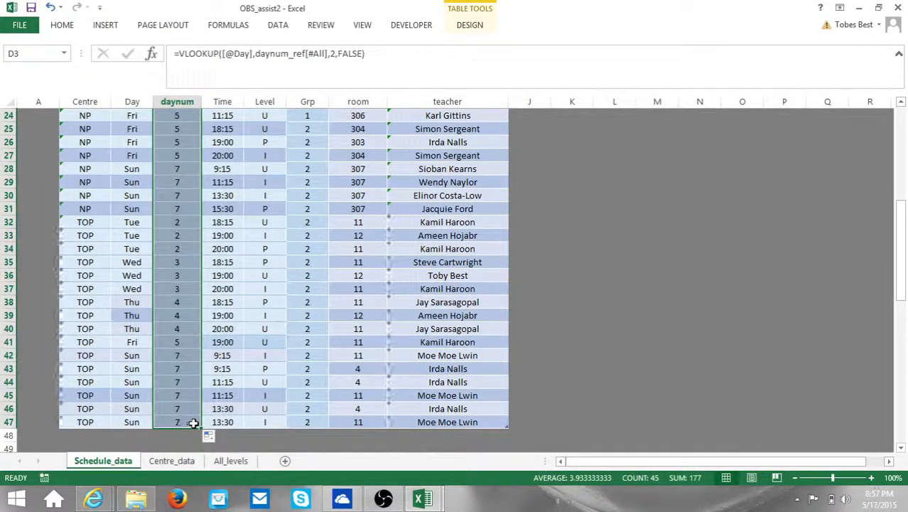
scroll(188, 412, "up", 8)
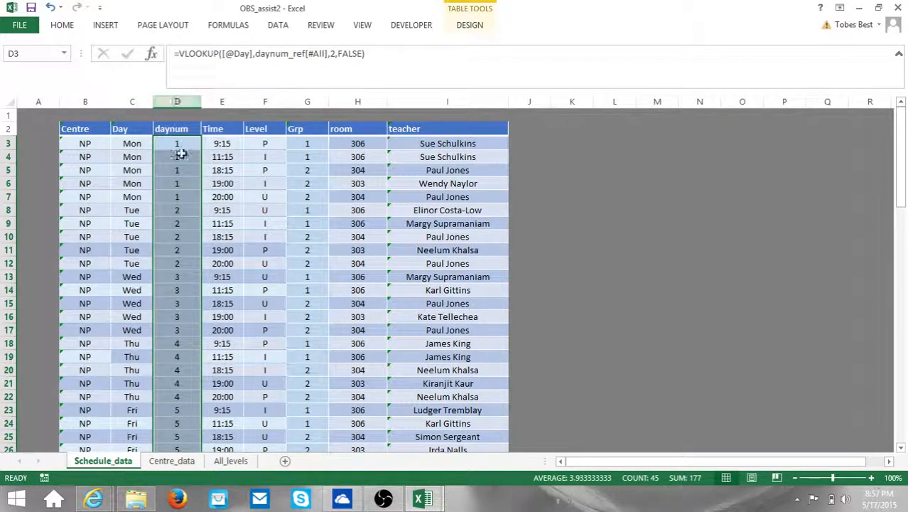
left_click(177, 184)
left_click(177, 223)
Step: Hide the daynum column and go to the All_levels sheet
left_click(177, 102)
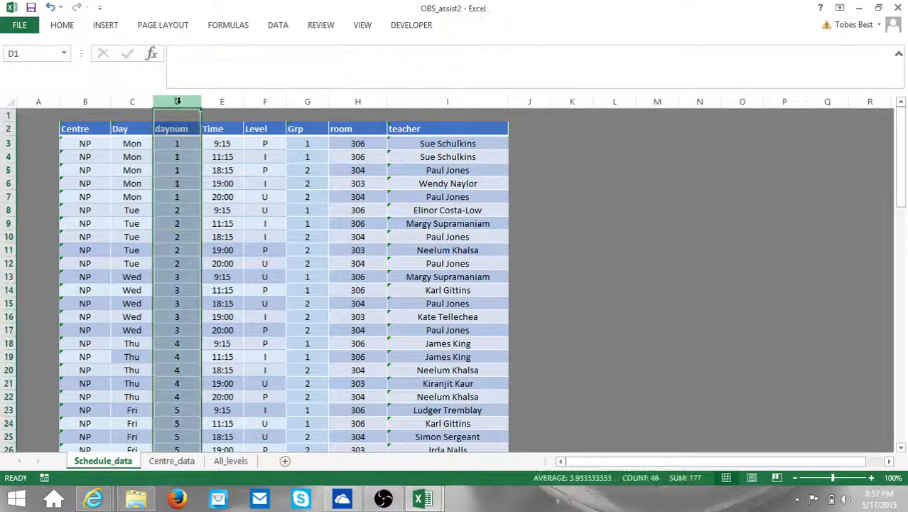
right_click(179, 103)
left_click(210, 279)
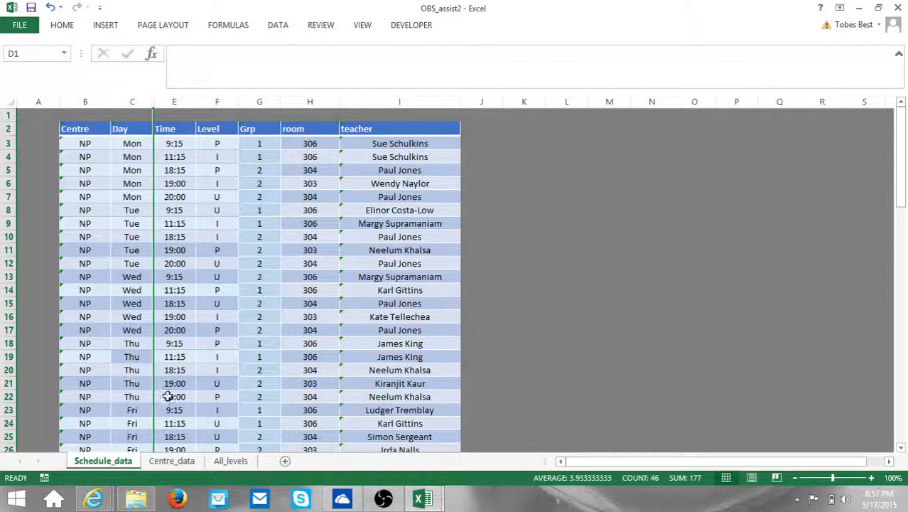
left_click(231, 460)
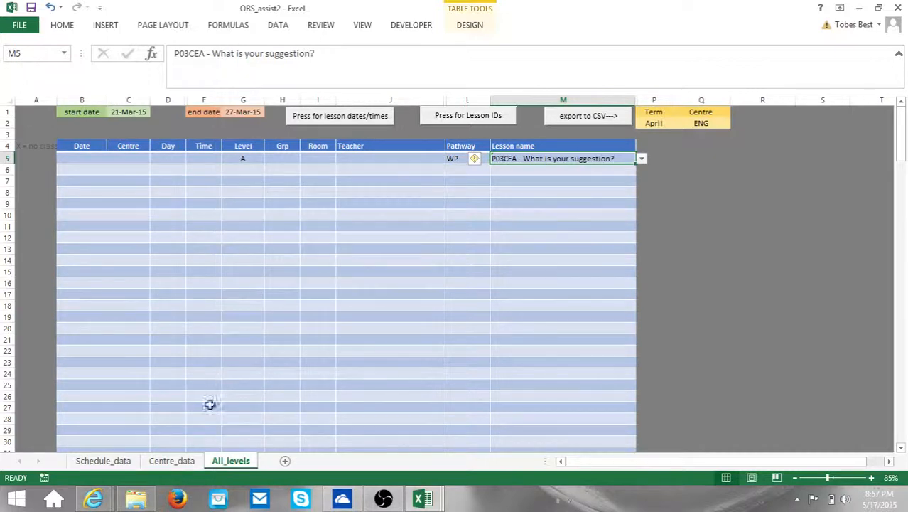
right_click(213, 466)
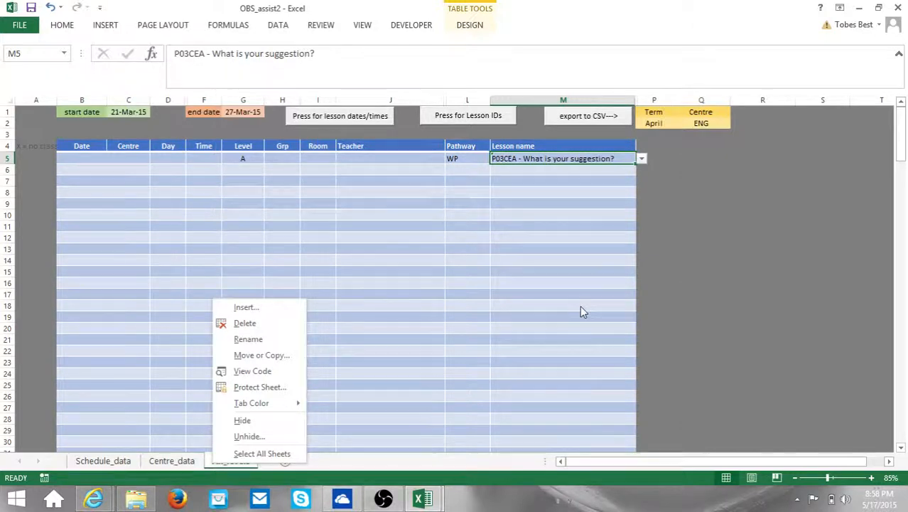
left_click(709, 276)
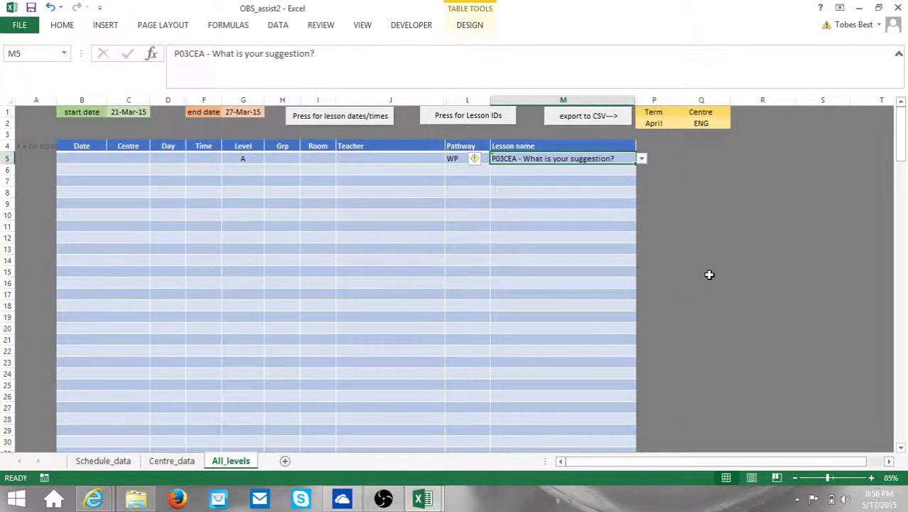